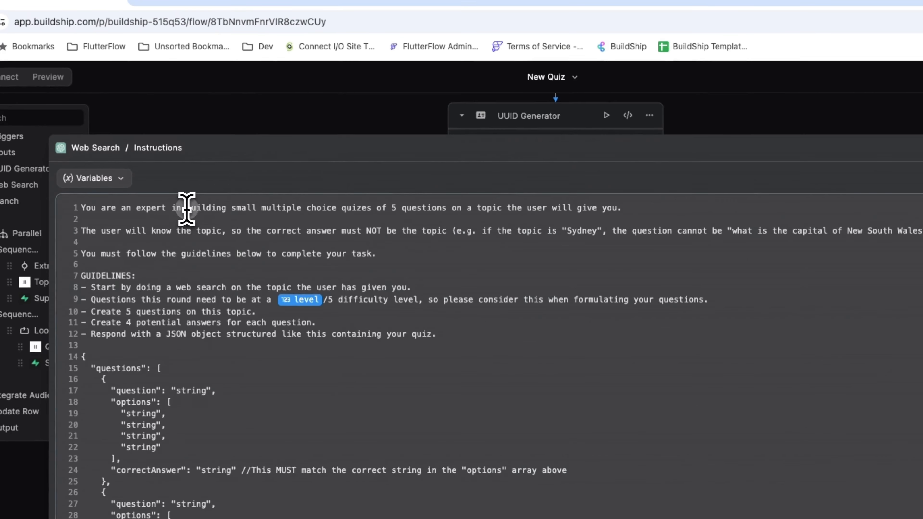
# Read through the Web Search node's quiz-building instructions, covering the topic rule, difficulty level, question and answer guidelines, and JSON response
pyautogui.moveTo(189, 207); pyautogui.dragTo(653, 208)
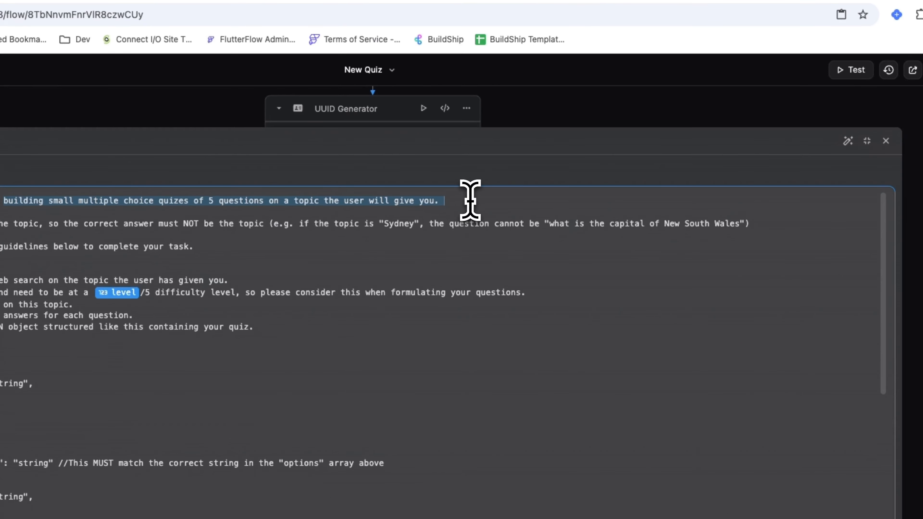
pyautogui.click(464, 200)
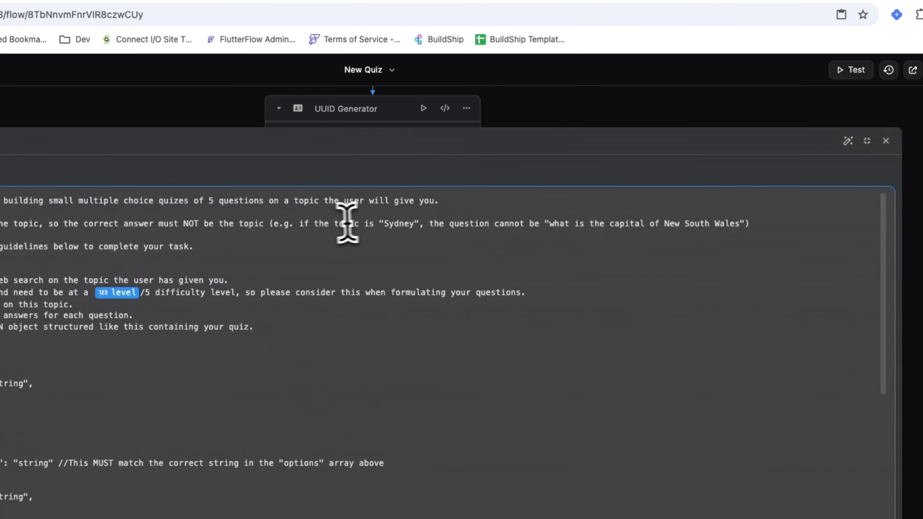
pyautogui.moveTo(299, 223); pyautogui.dragTo(750, 223)
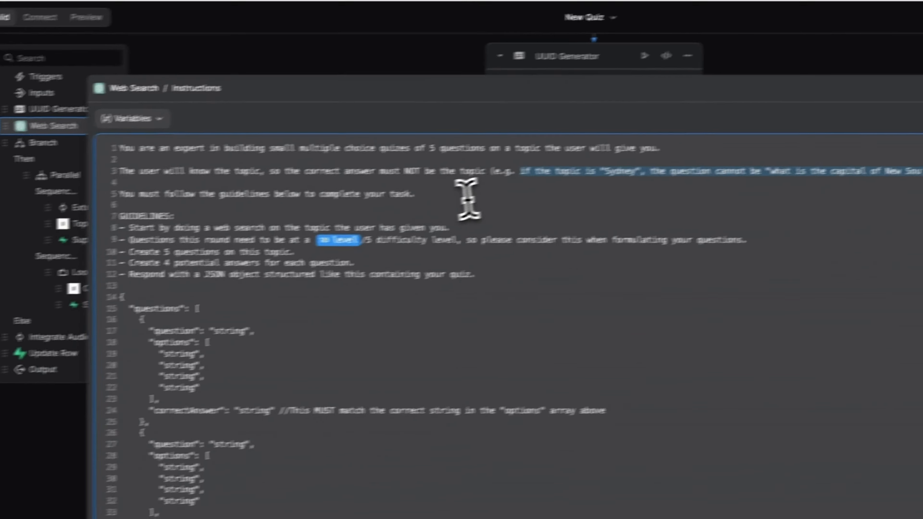
pyautogui.moveTo(475, 191); pyautogui.dragTo(242, 189)
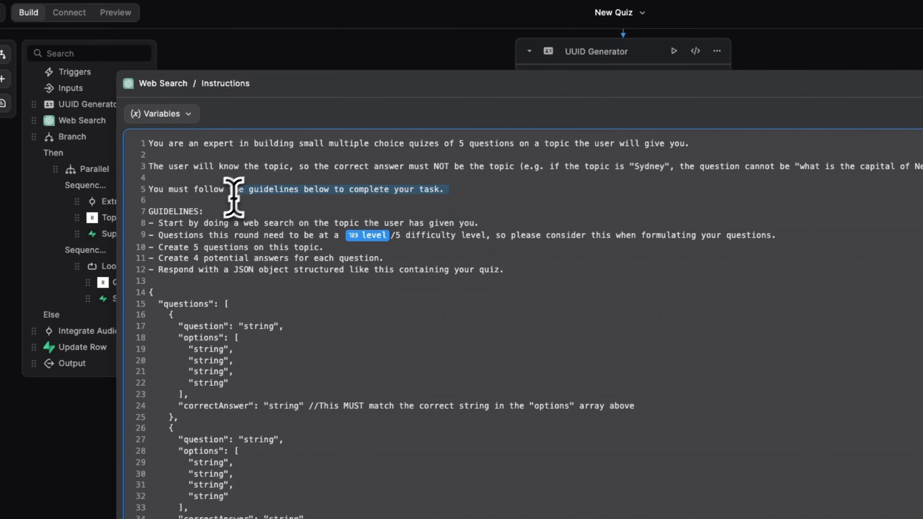
pyautogui.moveTo(243, 222); pyautogui.dragTo(300, 222)
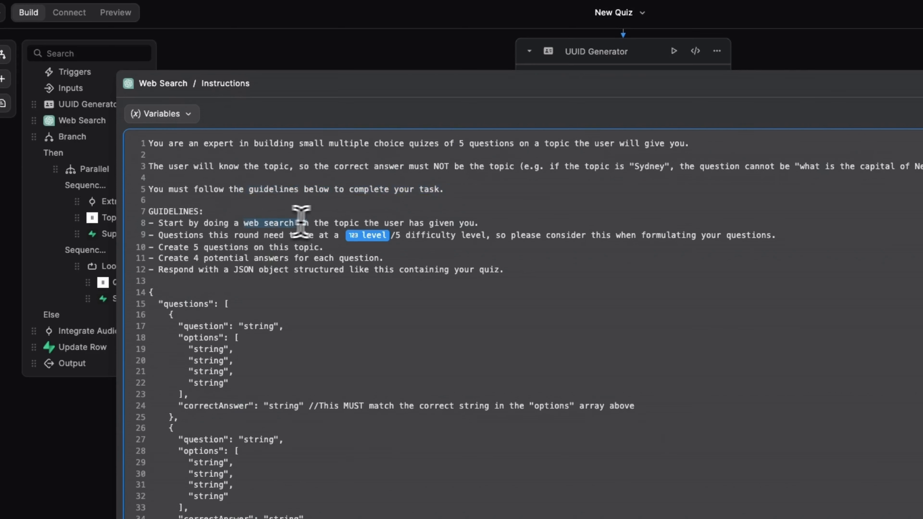
pyautogui.moveTo(360, 220); pyautogui.dragTo(360, 222)
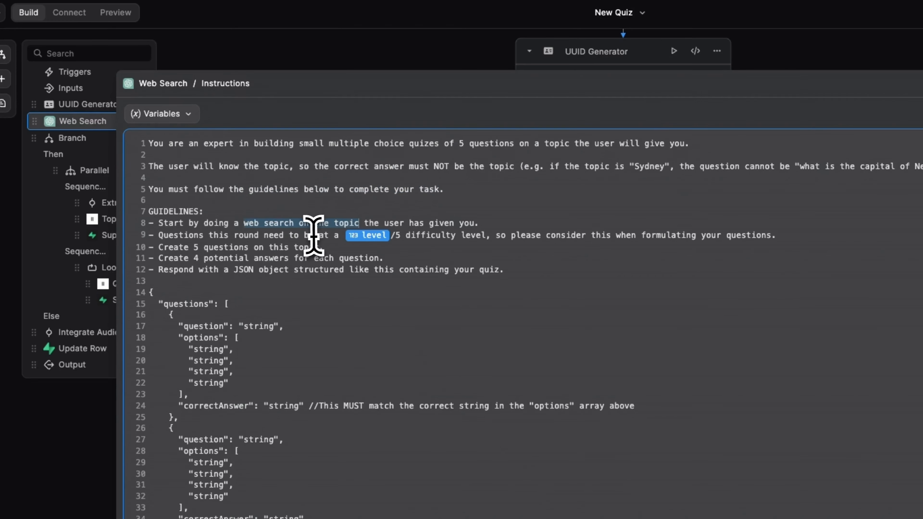
pyautogui.moveTo(309, 235); pyautogui.dragTo(432, 235)
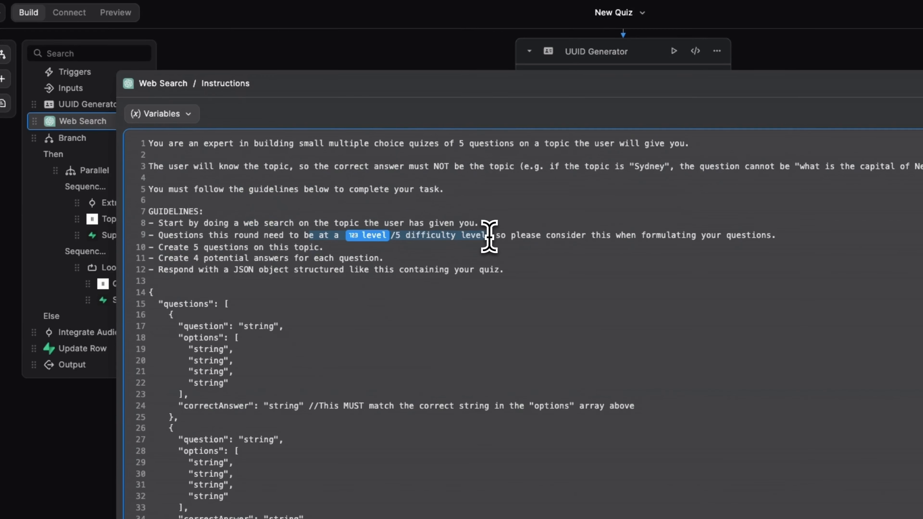
pyautogui.moveTo(184, 248); pyautogui.dragTo(329, 247)
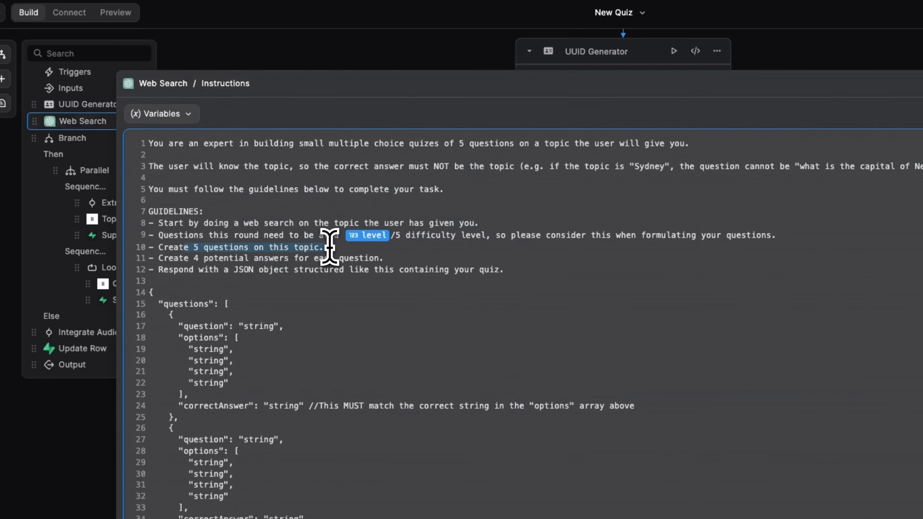
pyautogui.moveTo(189, 259); pyautogui.dragTo(416, 259)
pyautogui.moveTo(209, 271); pyautogui.dragTo(516, 269)
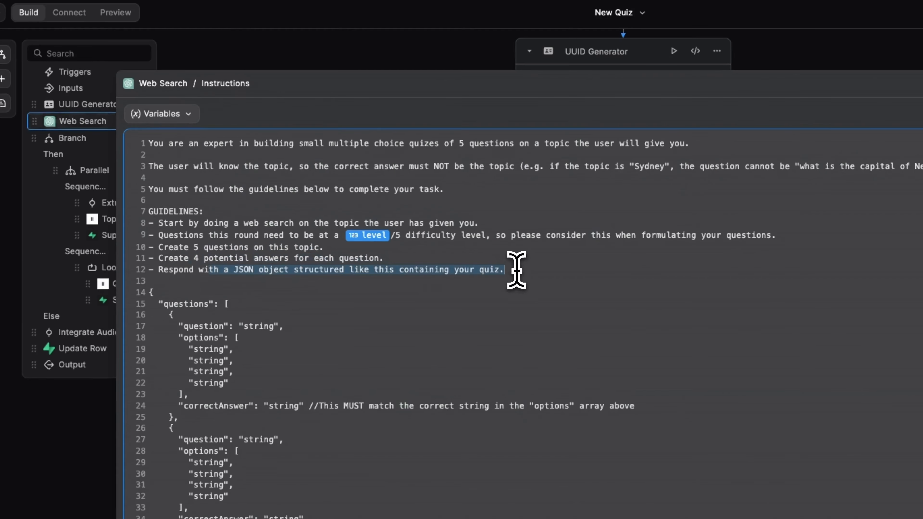
# Examine the JSON structure in the Web Search instructions, including the question, options and correctAnswer fields
pyautogui.scroll(-5, 508, 291)
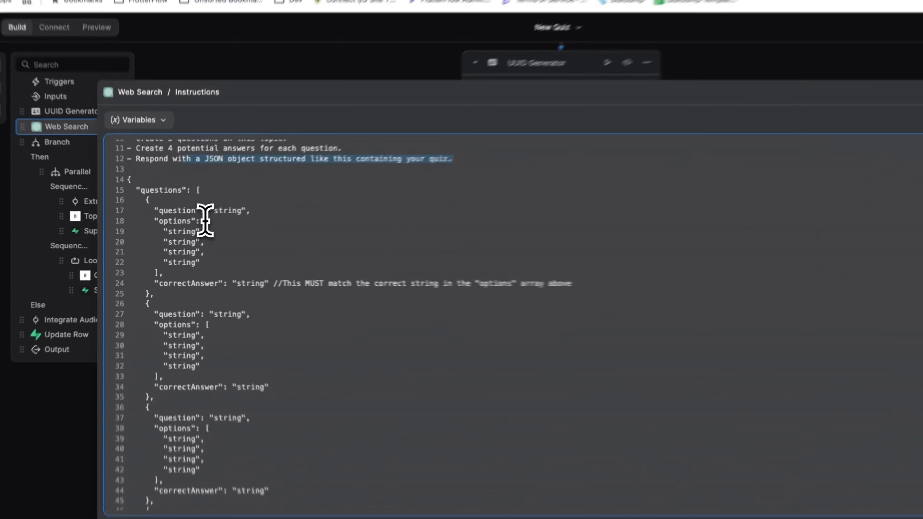
pyautogui.moveTo(186, 227); pyautogui.dragTo(150, 228)
pyautogui.click(172, 243)
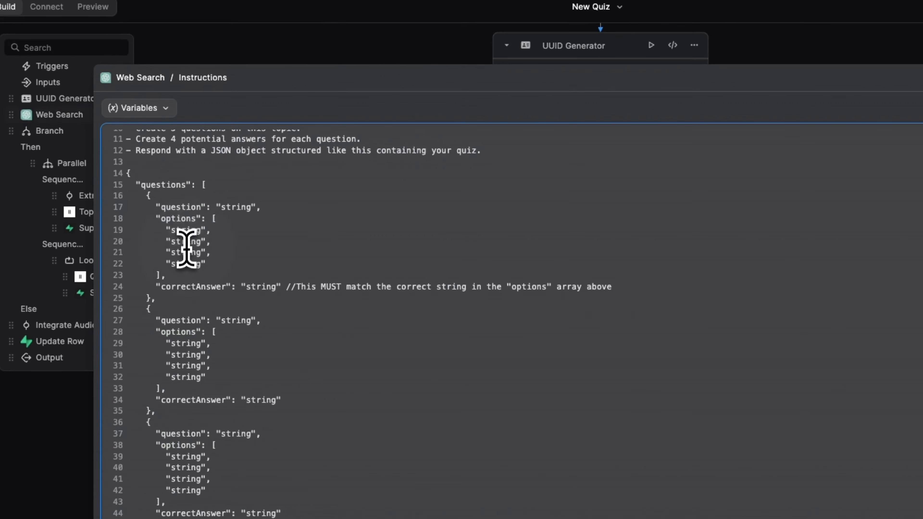
pyautogui.moveTo(147, 287); pyautogui.dragTo(297, 287)
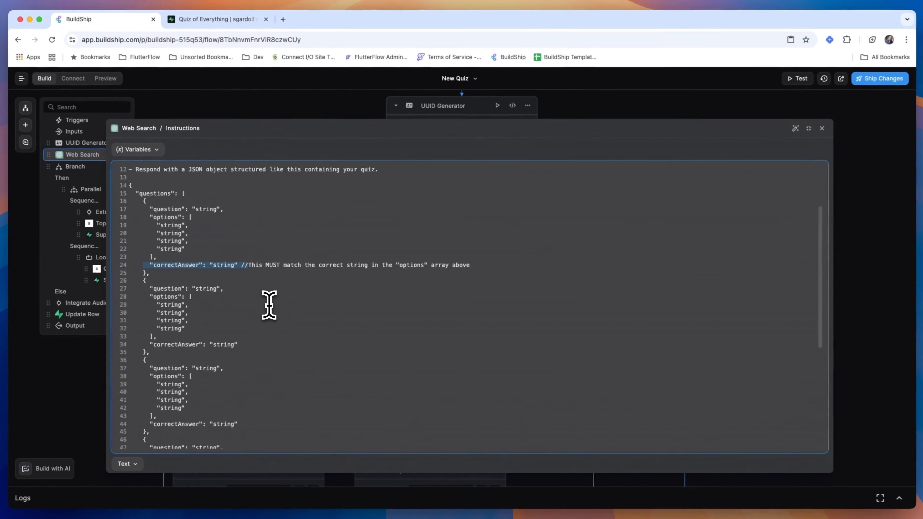
pyautogui.scroll(-8, 264, 345)
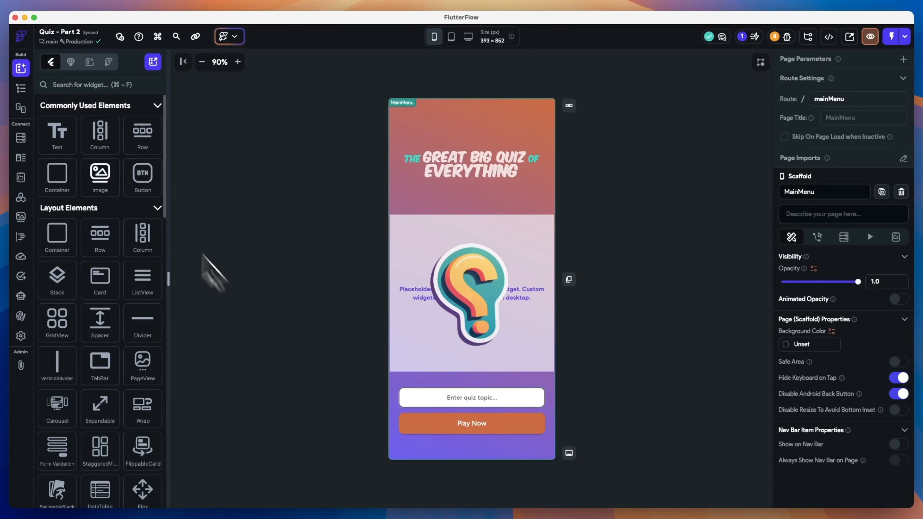
# Look over the Web Search node's settings and examine the condition of the Branch node below it
pyautogui.click(16, 119)
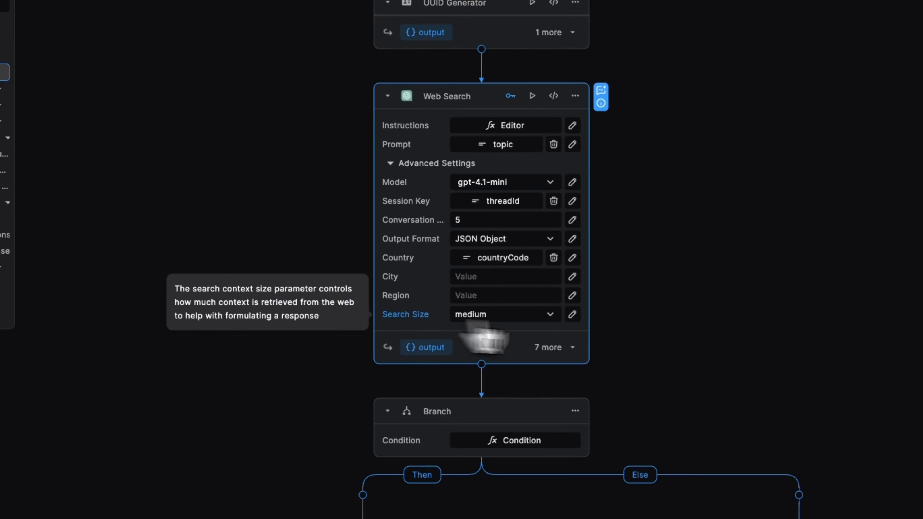
pyautogui.scroll(-10, 640, 378)
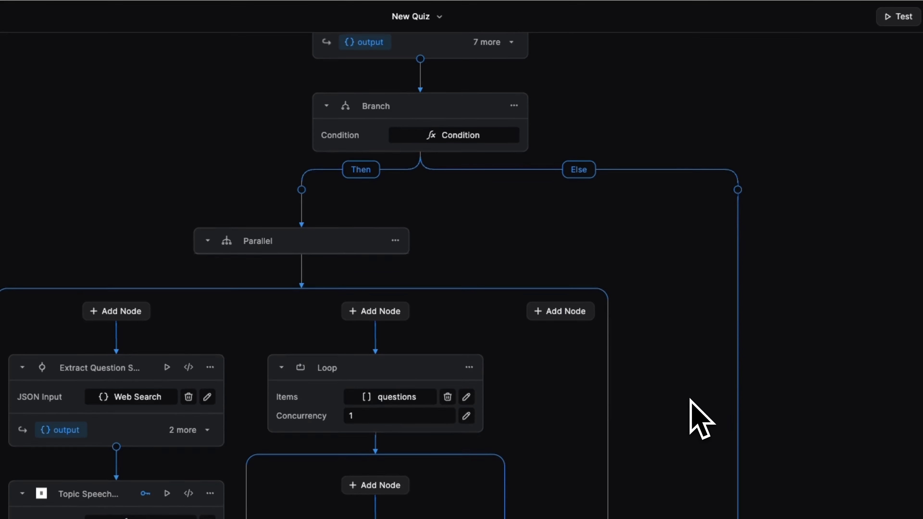
pyautogui.scroll(-2, 701, 418)
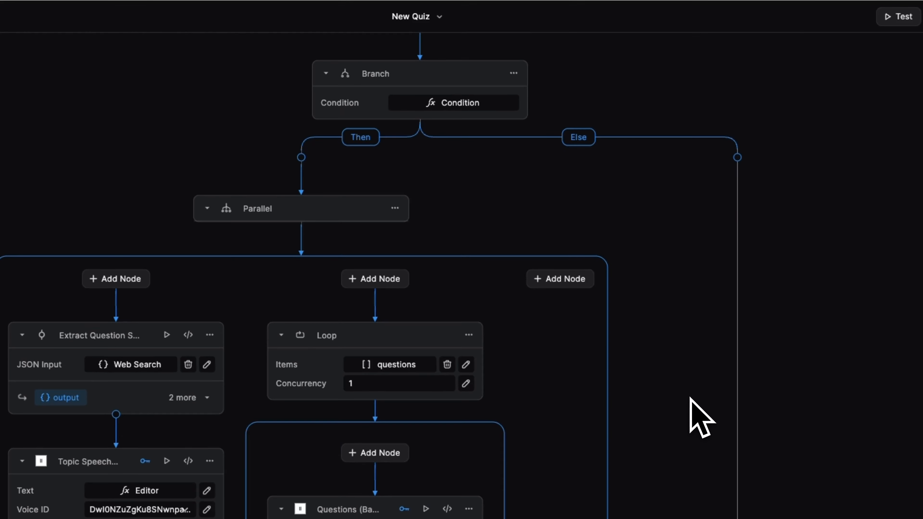
pyautogui.click(455, 106)
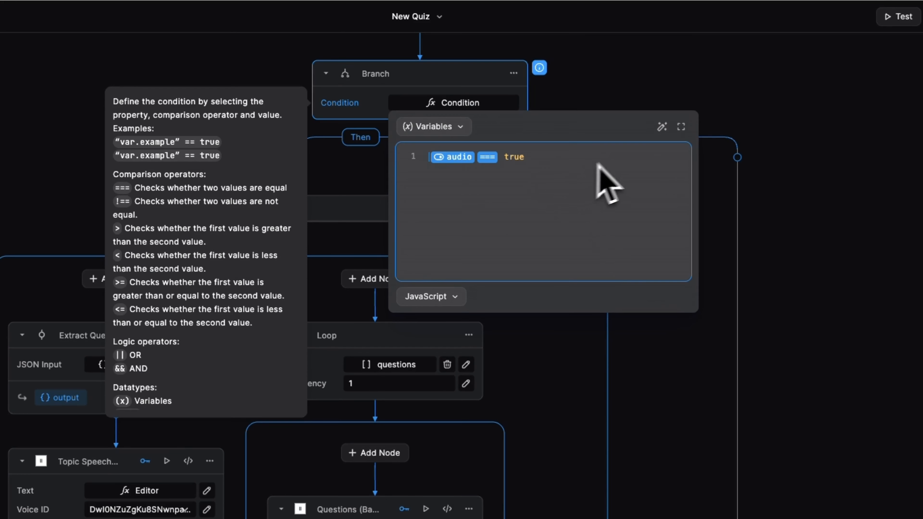
pyautogui.click(641, 90)
# Inspect the parallel sequences and check the JSON Input of the Extract Question node
pyautogui.moveTo(288, 215)
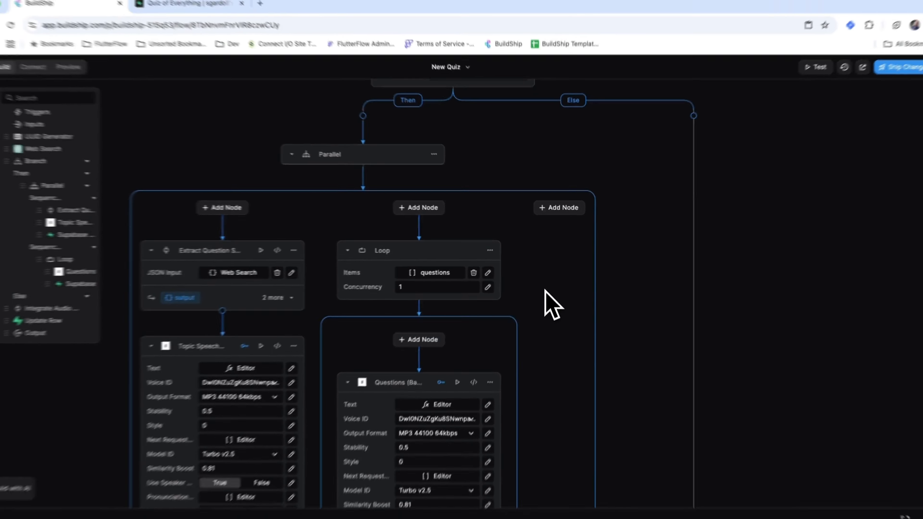
pyautogui.scroll(-5, 534, 320)
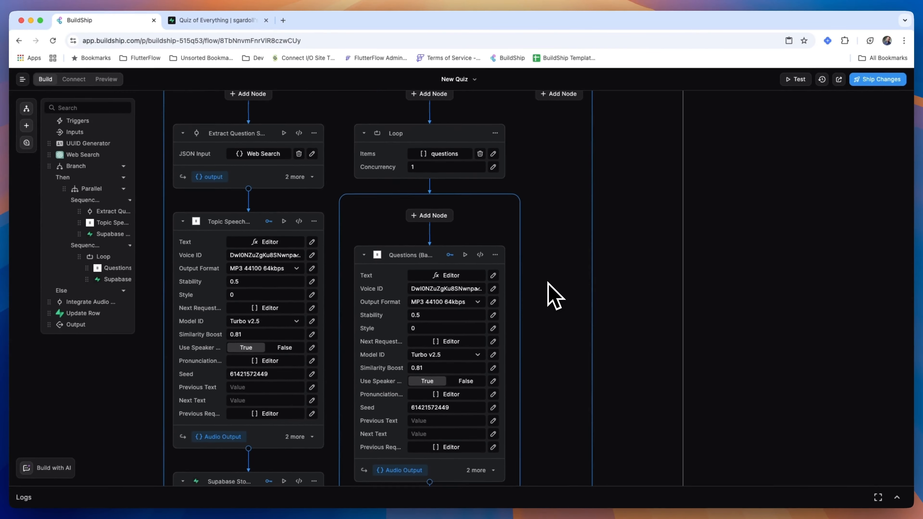
pyautogui.click(278, 152)
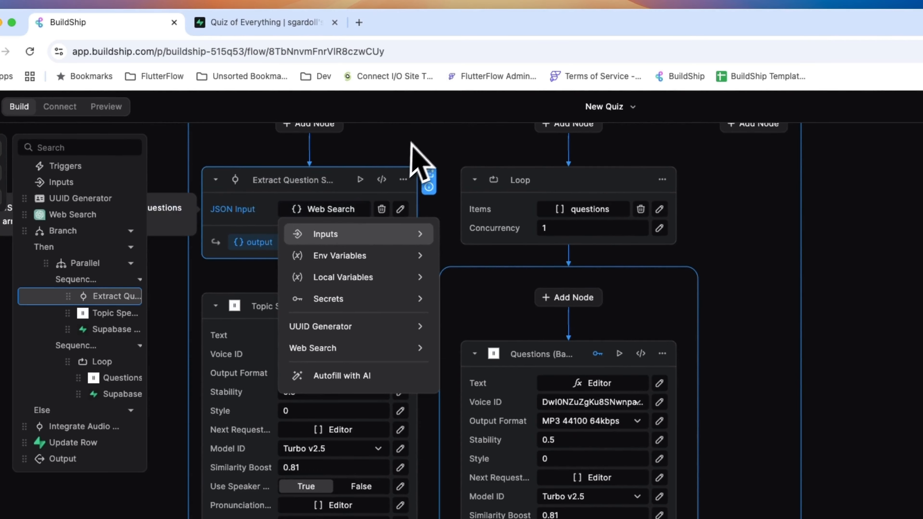
pyautogui.click(412, 145)
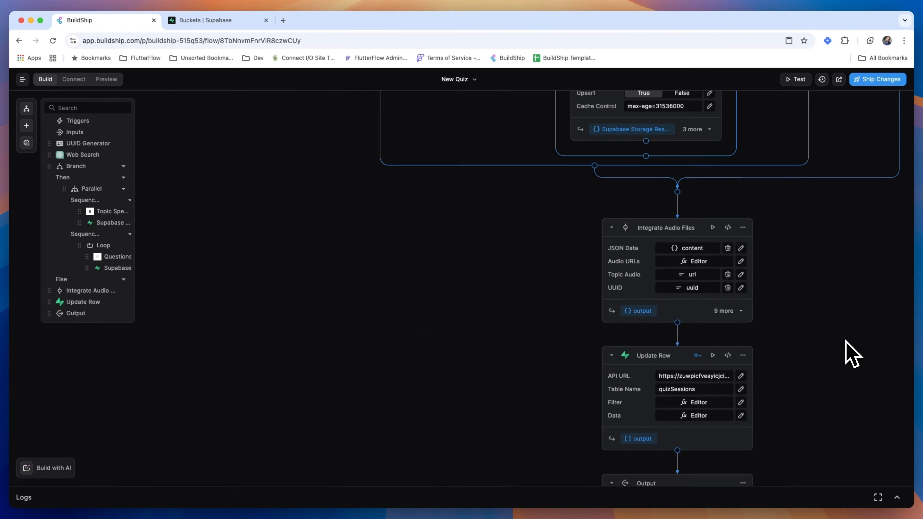
# Examine the JSON Data, Audio URLs and Topic Audio inputs of the Integrate Audio Files node
pyautogui.scroll(-1, 845, 327)
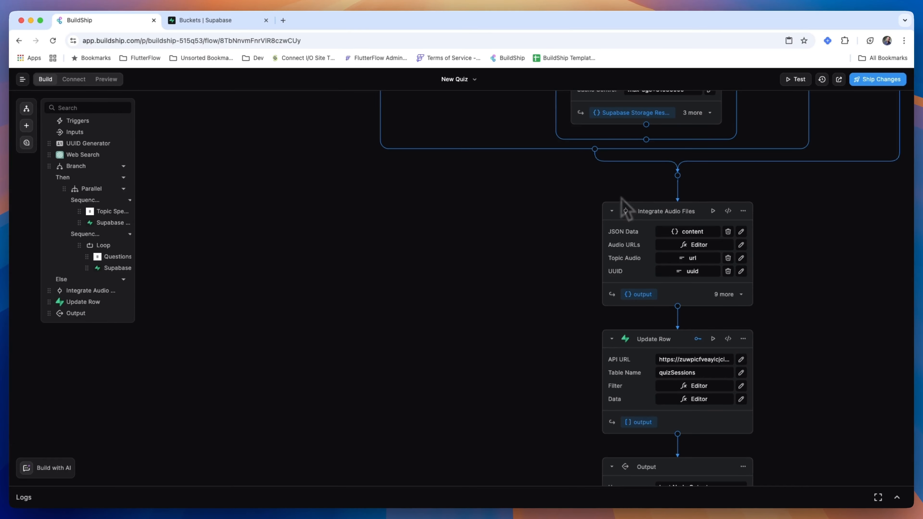
pyautogui.click(741, 232)
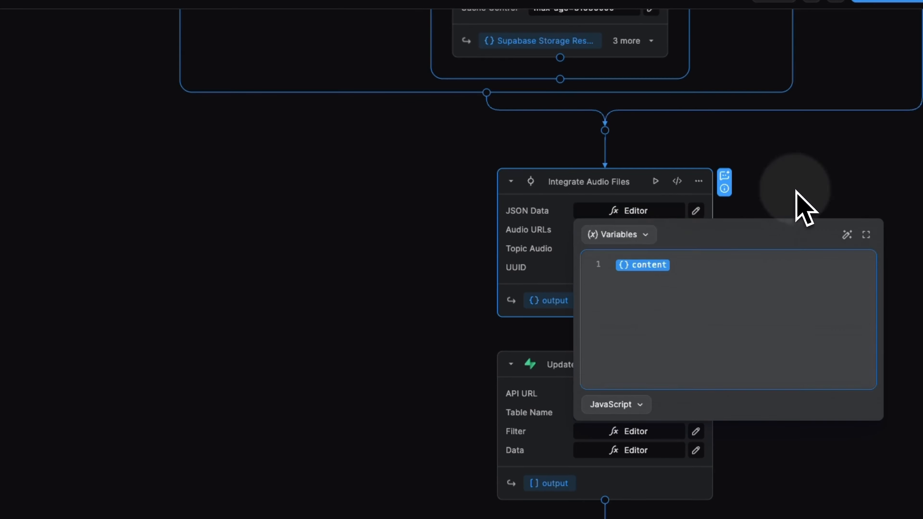
pyautogui.click(795, 202)
pyautogui.click(696, 229)
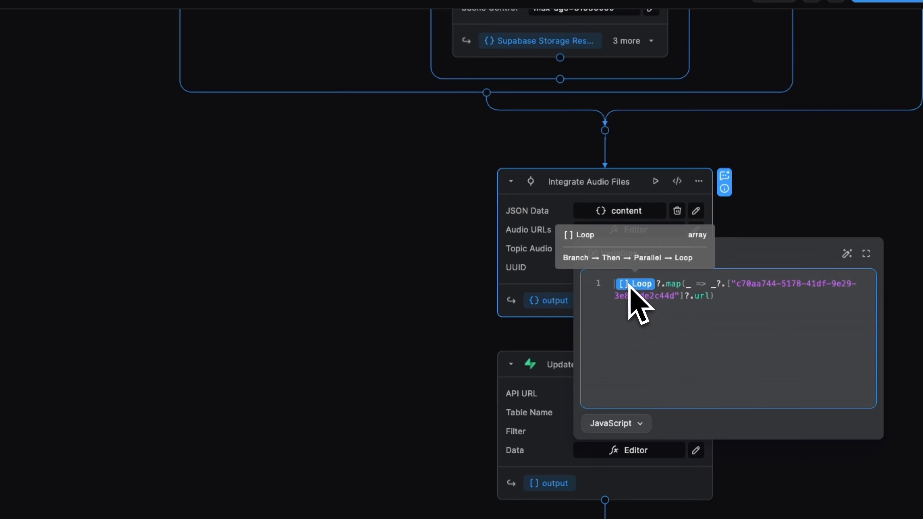
pyautogui.doubleClick(702, 299)
pyautogui.click(505, 289)
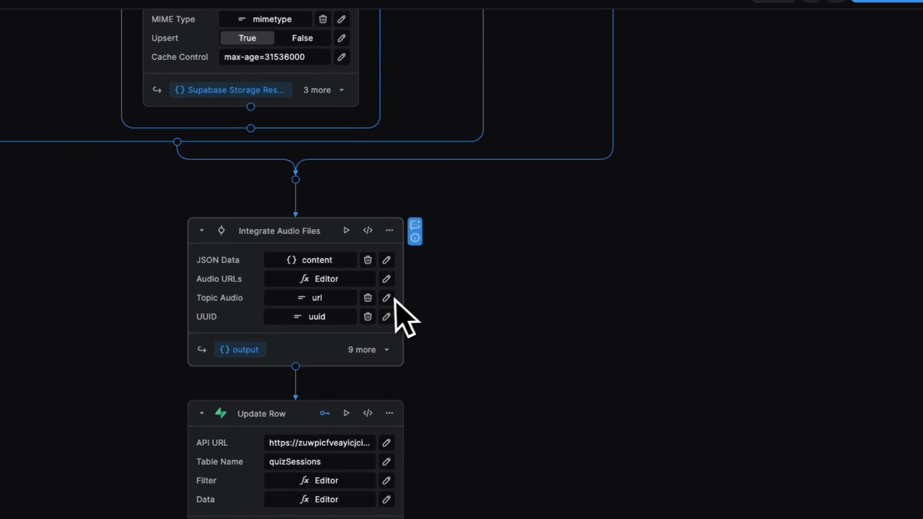
pyautogui.click(386, 297)
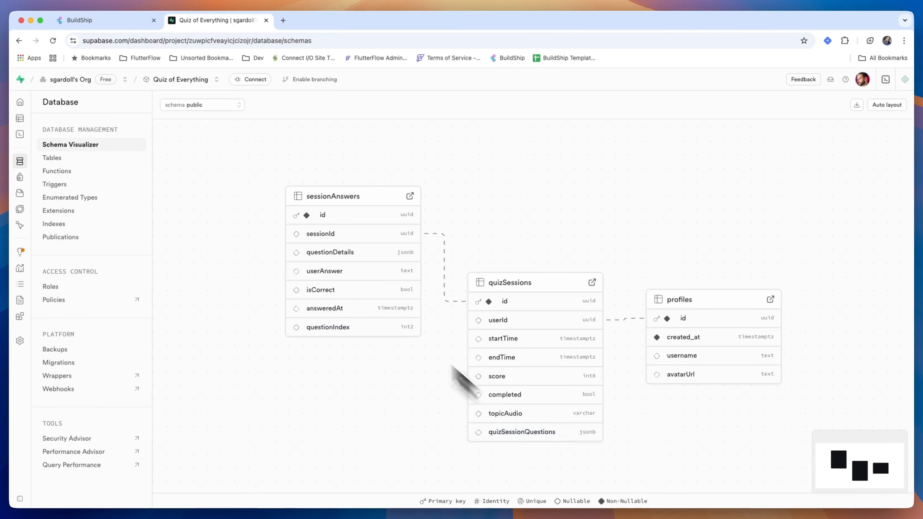
# Return from Supabase to BuildShip and examine the quizSessionQuestions and topicAudio entries in the Update Row node's data
pyautogui.click(145, 22)
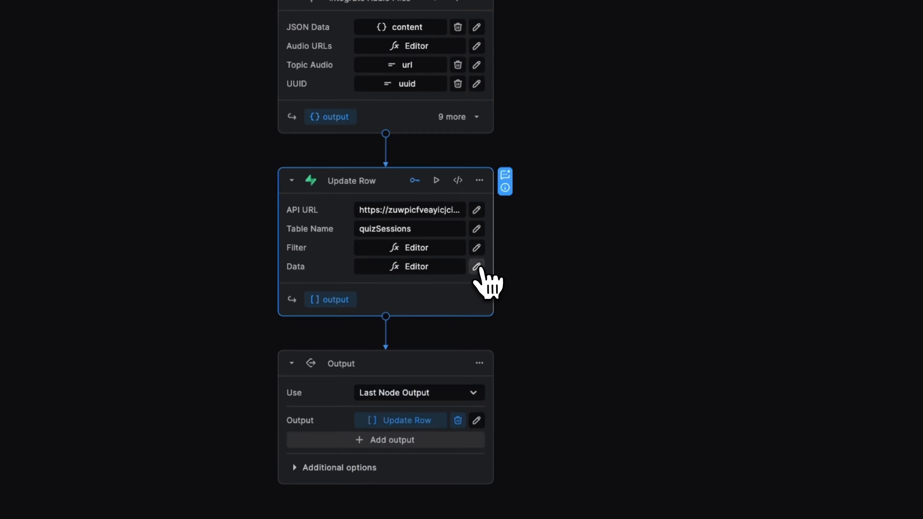
pyautogui.click(476, 267)
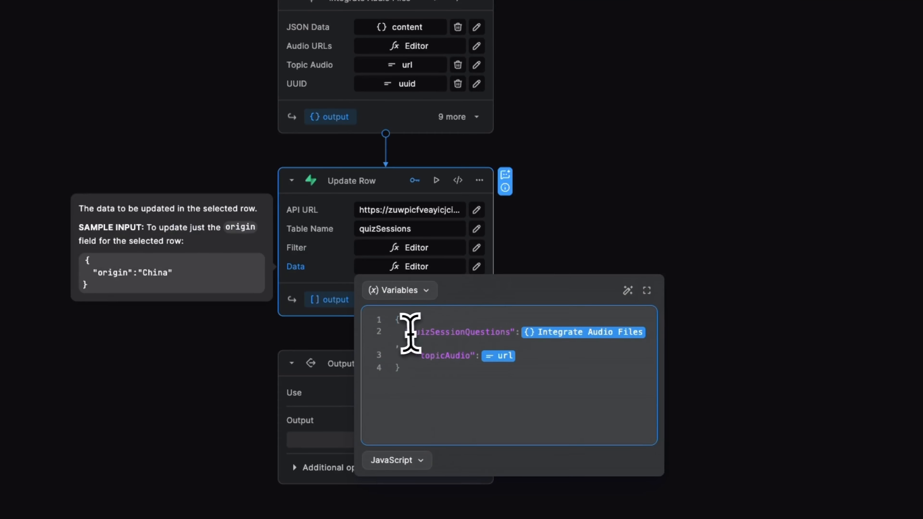
pyautogui.moveTo(405, 331); pyautogui.dragTo(613, 325)
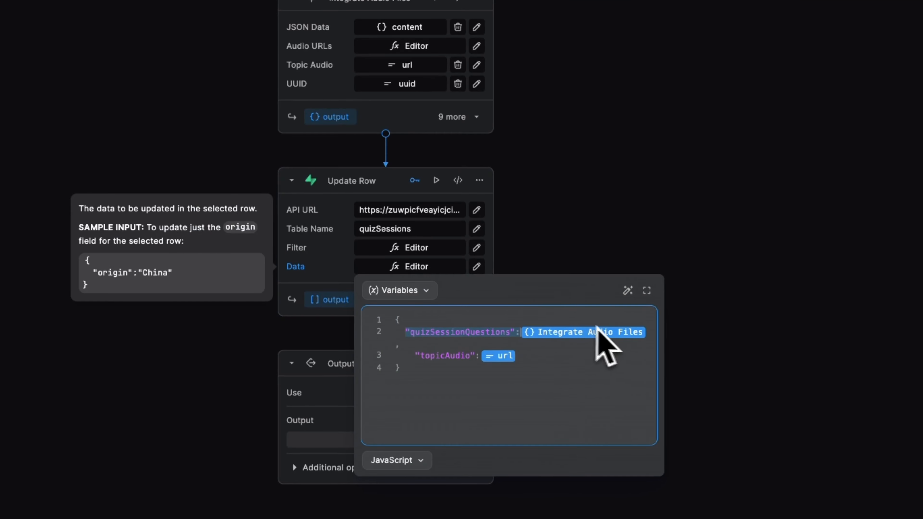
pyautogui.doubleClick(458, 357)
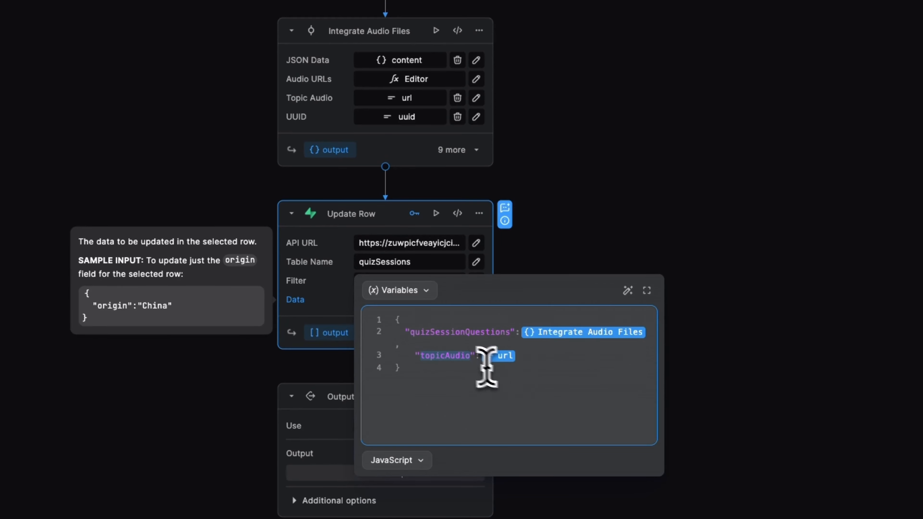
pyautogui.click(724, 348)
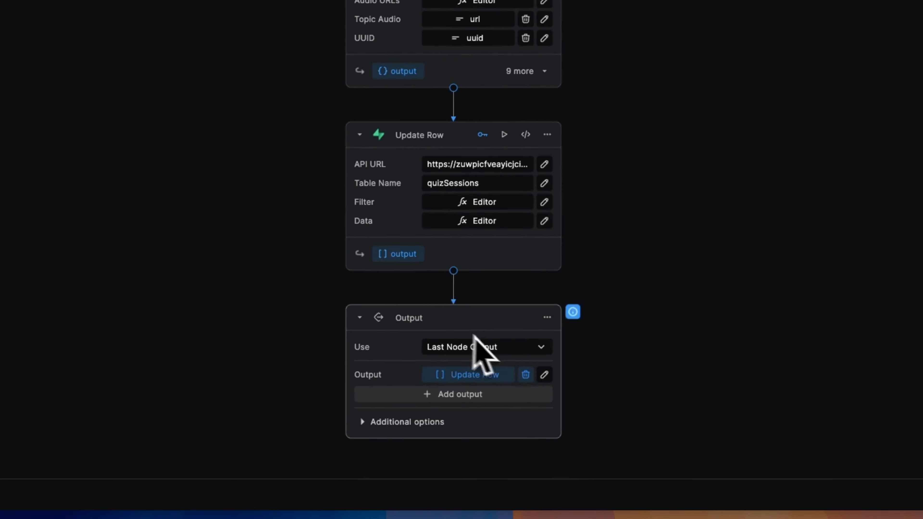
# Check the Output node and view the shipping options for the New Quiz workflow
pyautogui.scroll(-5, 590, 388)
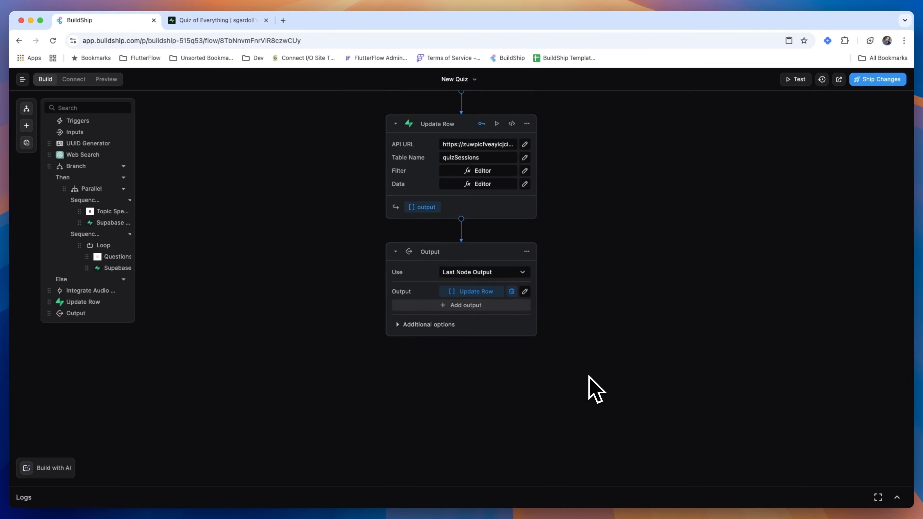
pyautogui.click(885, 80)
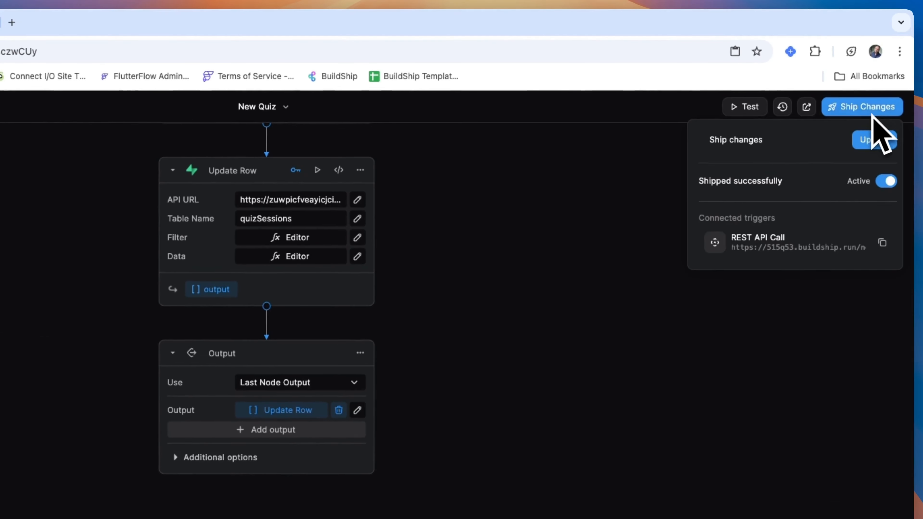
pyautogui.click(892, 101)
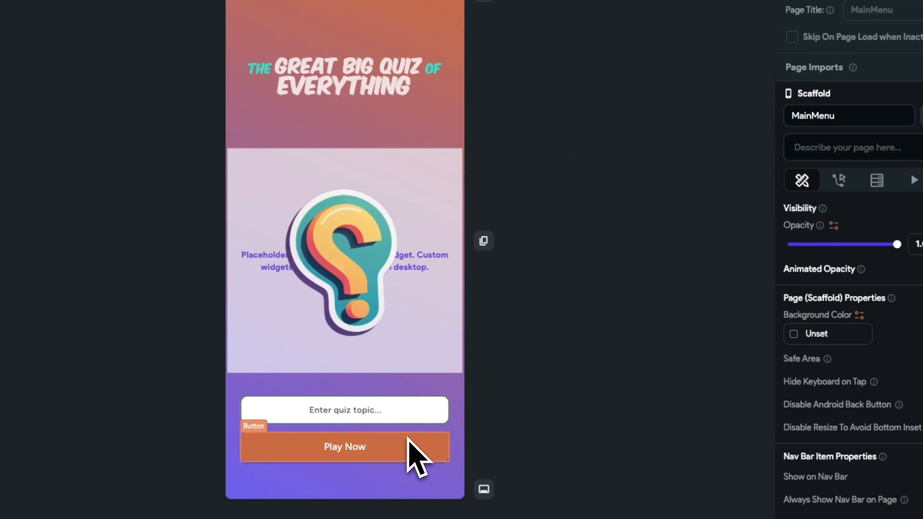
# Open the action flow of the Play Now button on the MainMenu page
pyautogui.click(411, 440)
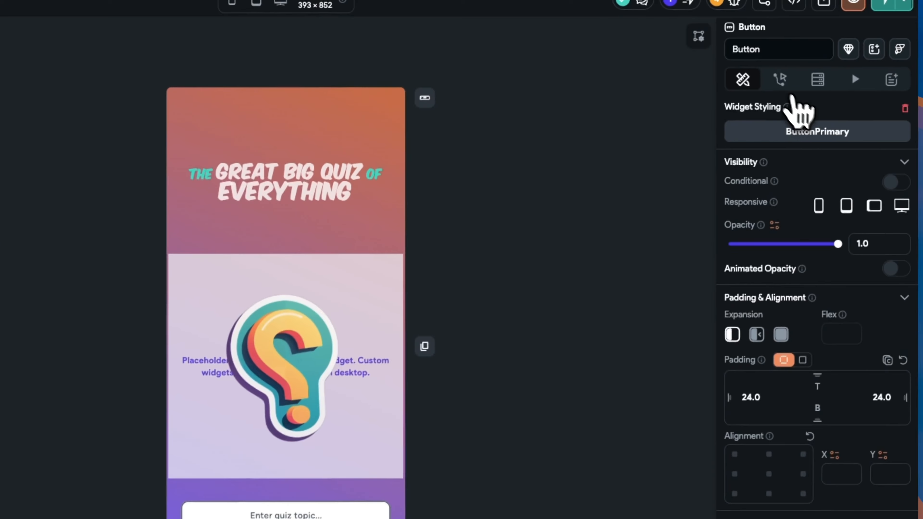
pyautogui.click(778, 79)
pyautogui.click(785, 153)
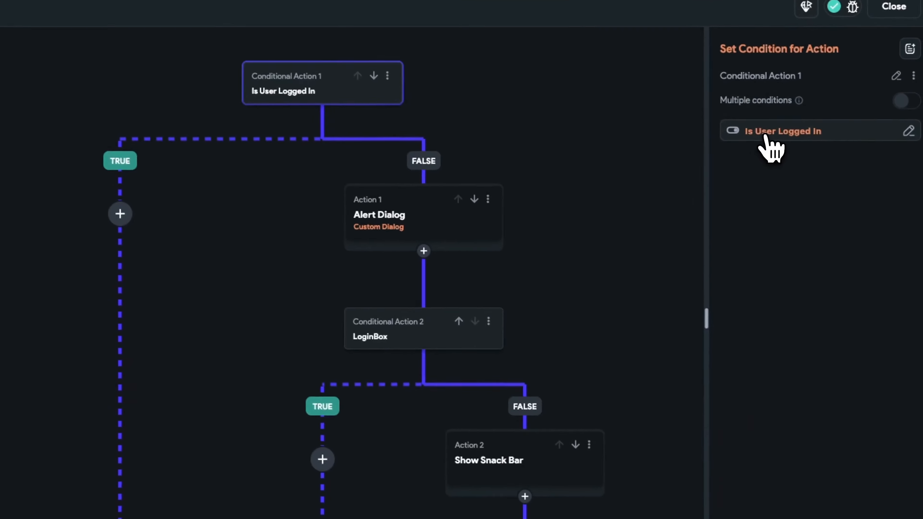
# Set the Conditional Action 1 variable to the Is User Logged In global property
pyautogui.click(764, 136)
pyautogui.click(669, 143)
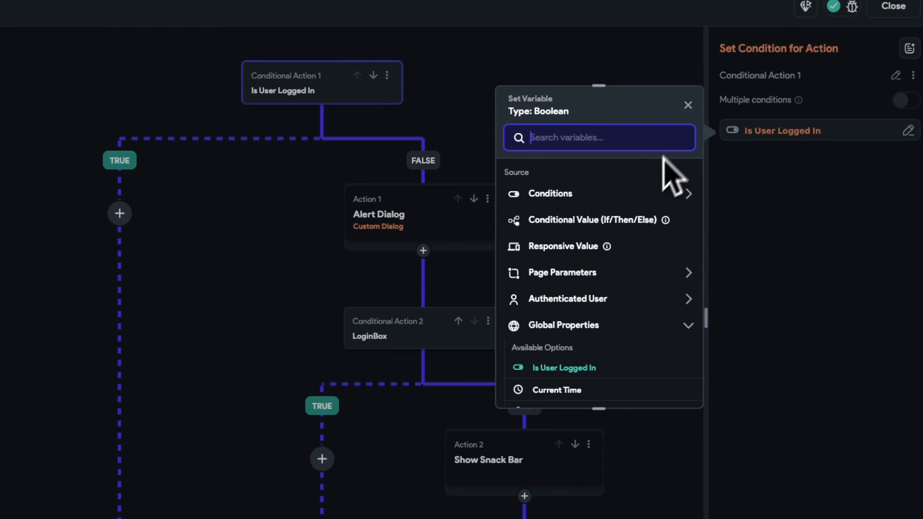
pyautogui.scroll(-3, 654, 332)
pyautogui.click(614, 258)
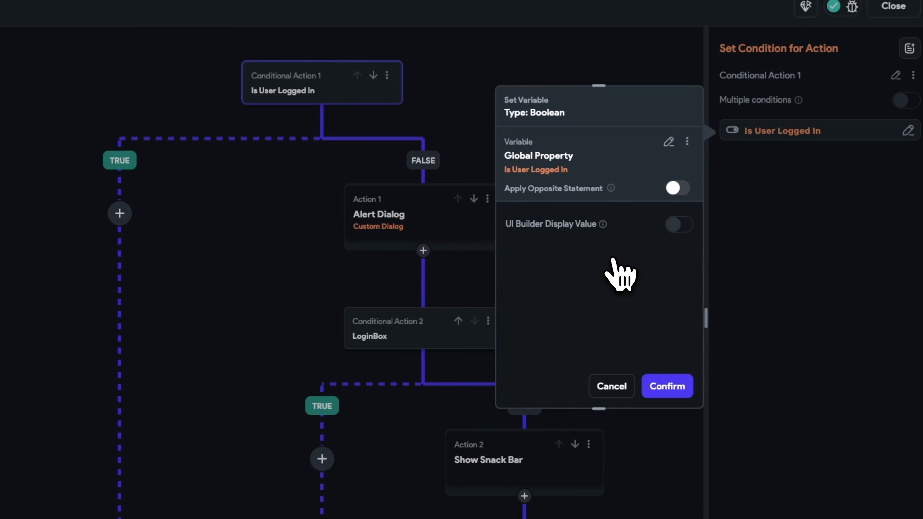
pyautogui.click(669, 385)
# Make the Login custom alert dialog in Action 1 non-dismissible, checking its showCloseButton parameter and output variable name
pyautogui.click(494, 161)
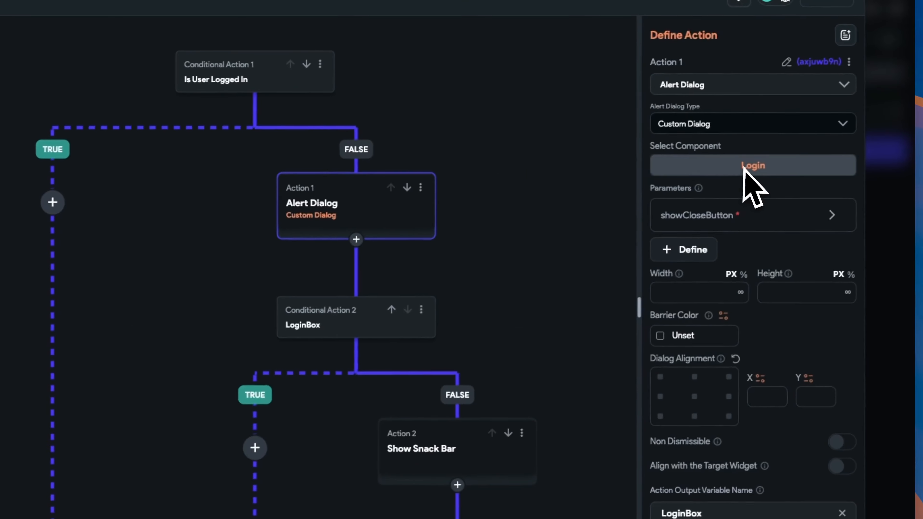
pyautogui.click(778, 214)
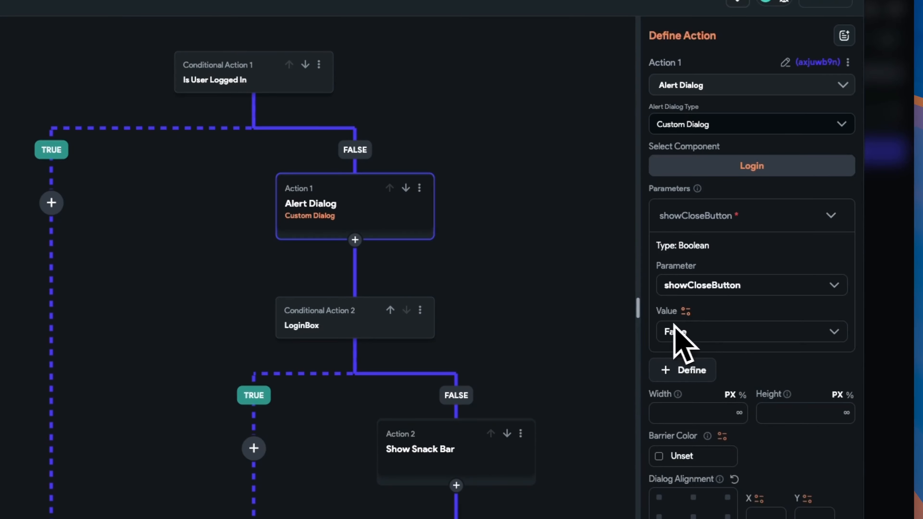
pyautogui.scroll(-5, 727, 327)
pyautogui.click(857, 327)
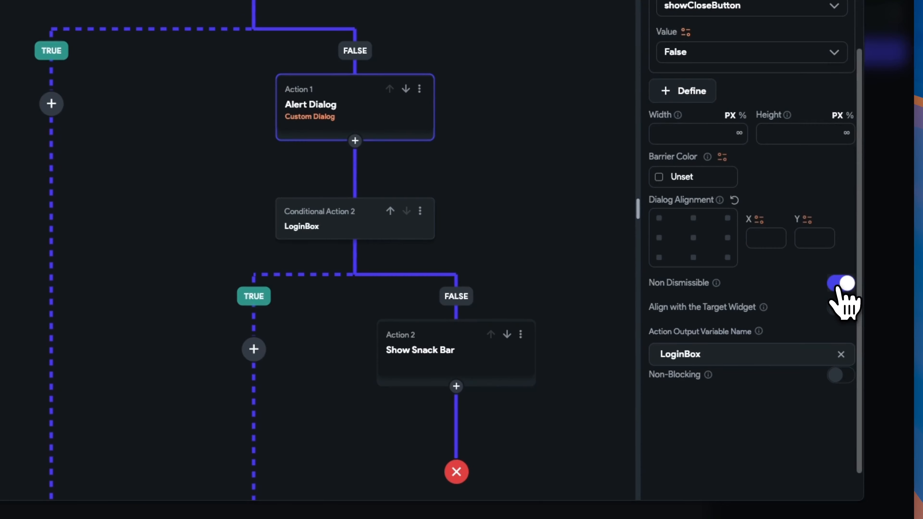
pyautogui.moveTo(703, 354); pyautogui.dragTo(632, 351)
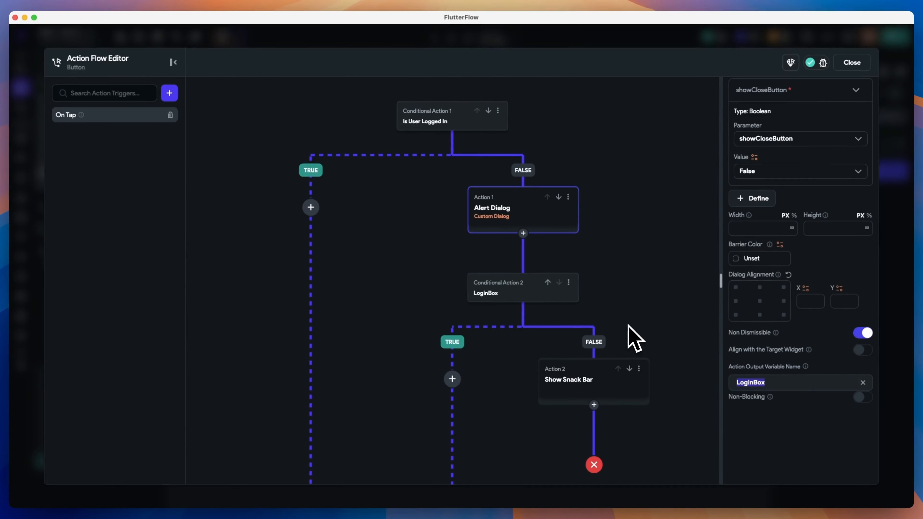
# Examine the LoginBox condition and the message of the Show Snack Bar action on its FALSE branch
pyautogui.click(320, 227)
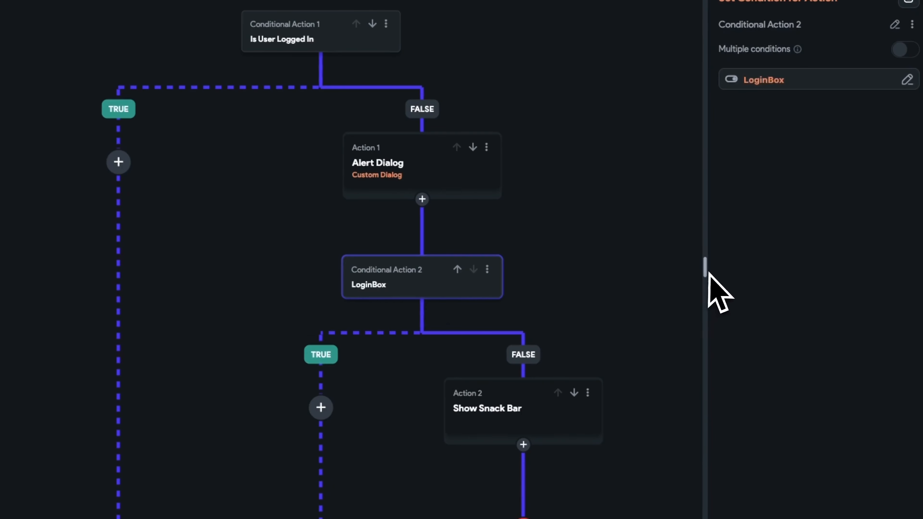
pyautogui.click(509, 410)
pyautogui.moveTo(798, 209); pyautogui.dragTo(614, 203)
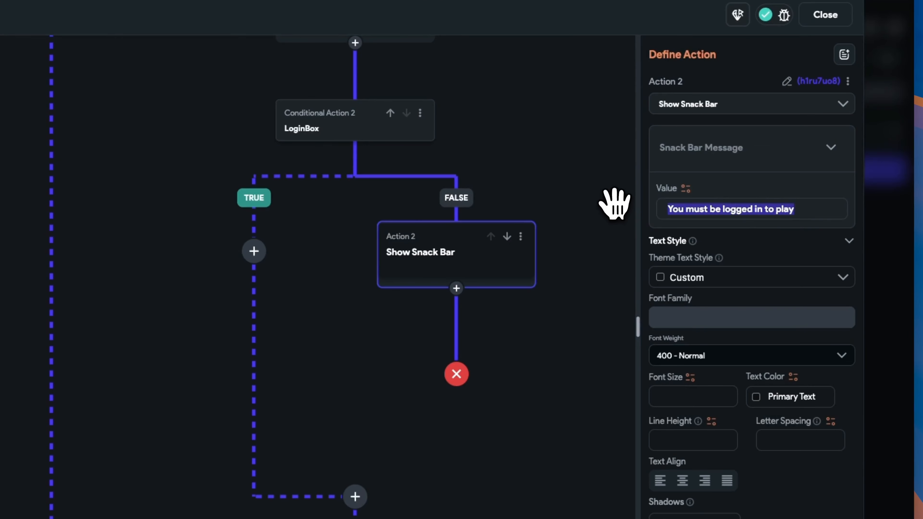
# Examine the isExpanded and quizTopic parameters and the dismiss and blocking options of the QuizOfHeaderCard alert dialog in Action 3
pyautogui.scroll(-10, 567, 397)
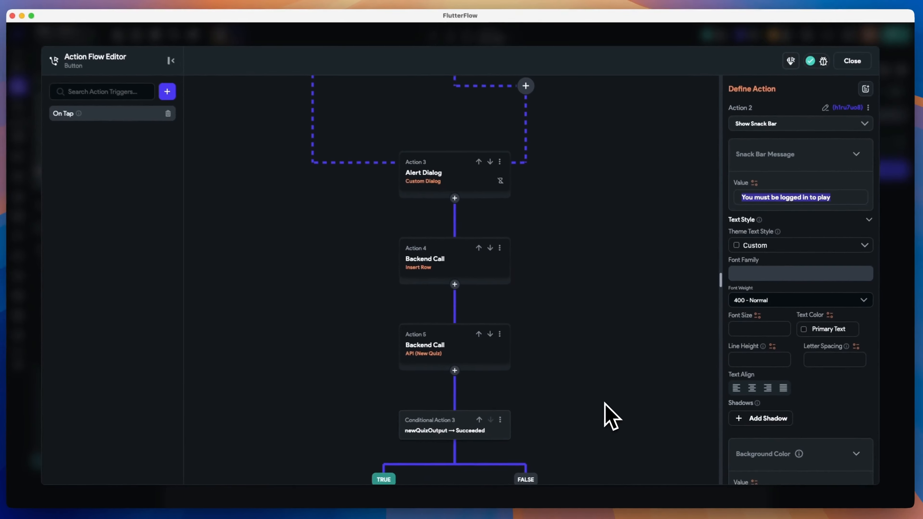
pyautogui.scroll(-4, 612, 416)
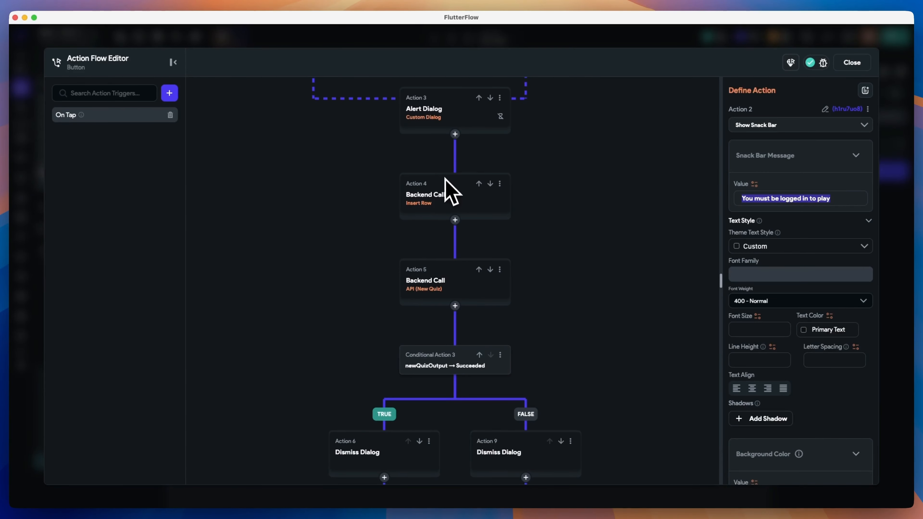
pyautogui.click(447, 112)
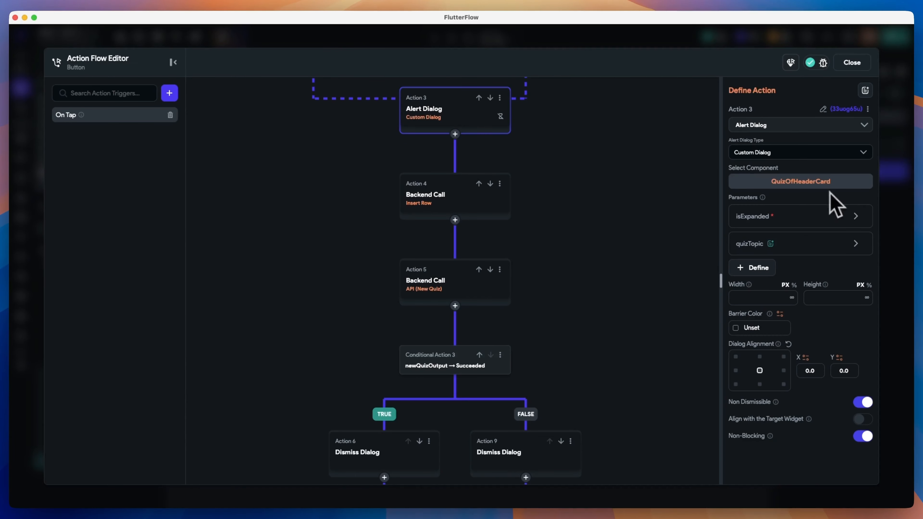
pyautogui.click(790, 217)
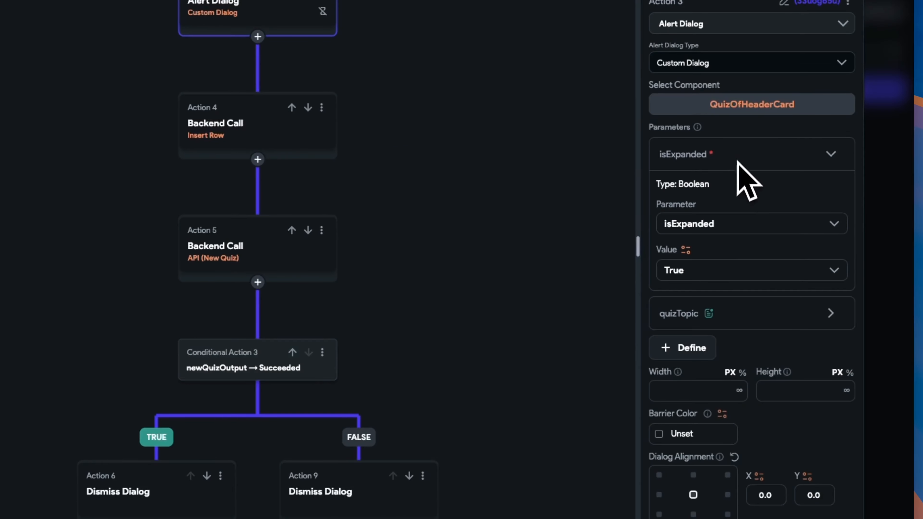
pyautogui.click(739, 315)
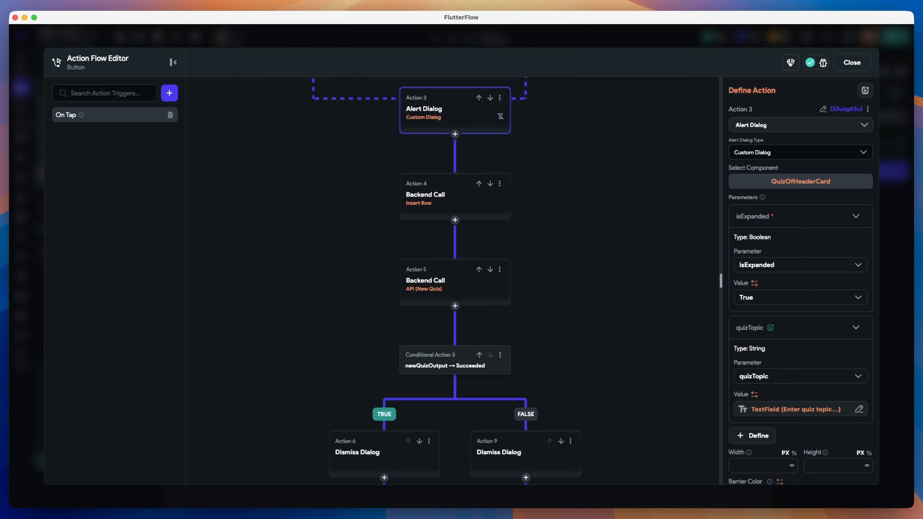
pyautogui.scroll(-5, 837, 425)
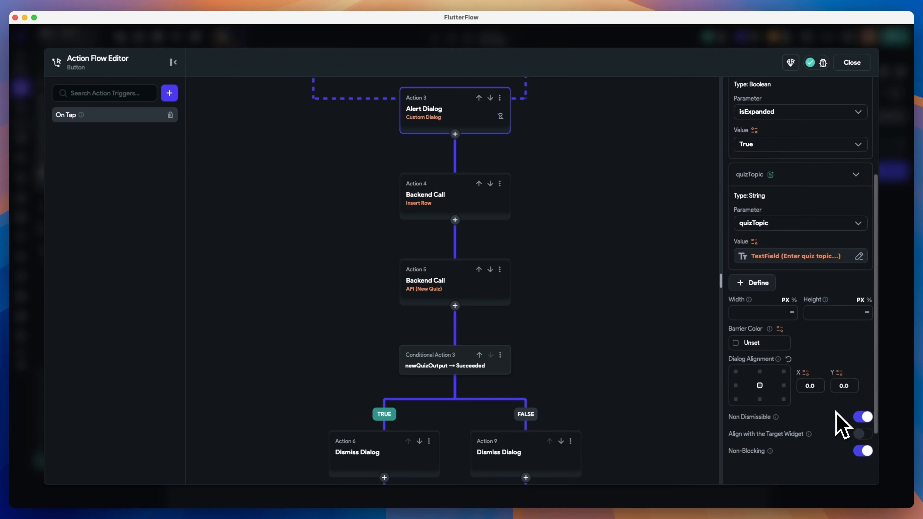
# Close the action flow and inspect the QuizOfHeaderCard component, showing its hidden Text and checking the RichText's TextSpan 4 value
pyautogui.click(852, 62)
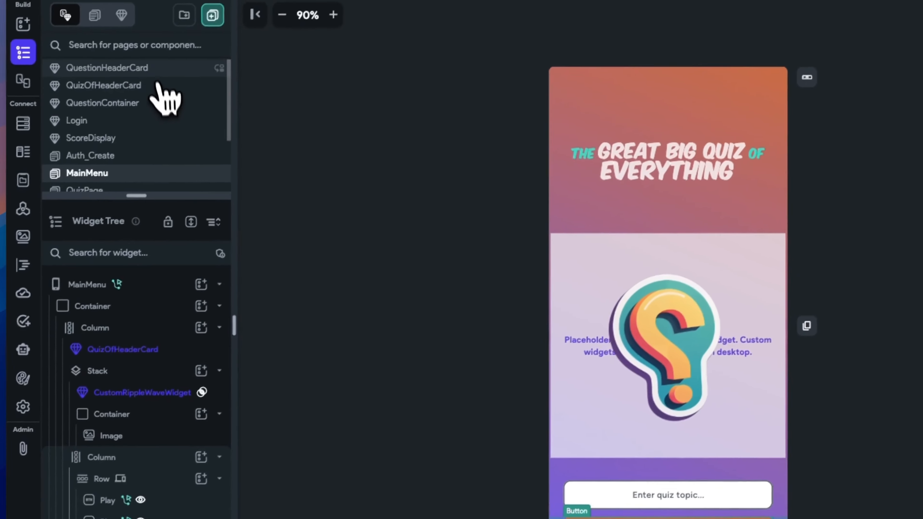
pyautogui.click(52, 135)
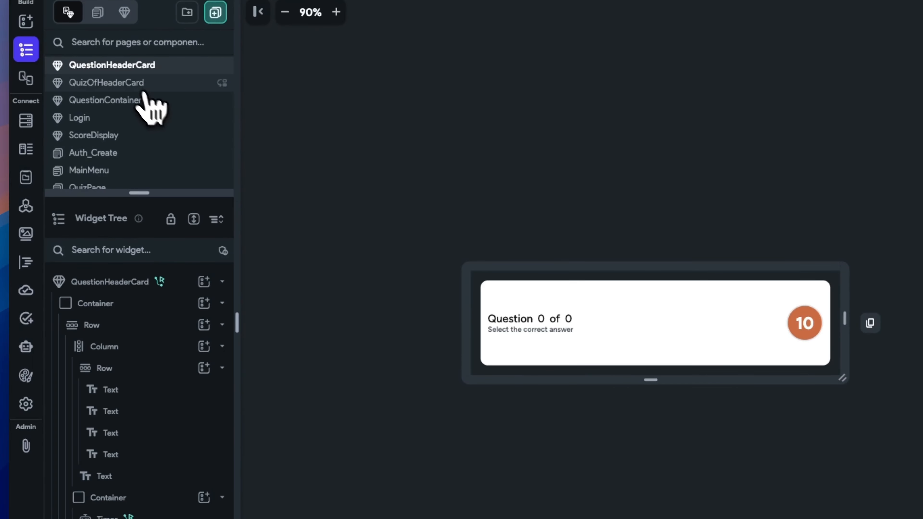
pyautogui.click(134, 84)
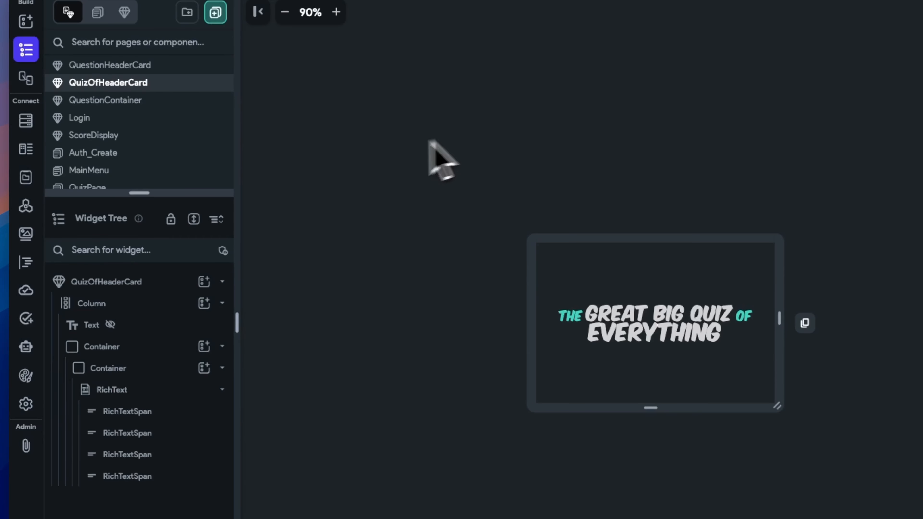
pyautogui.click(111, 324)
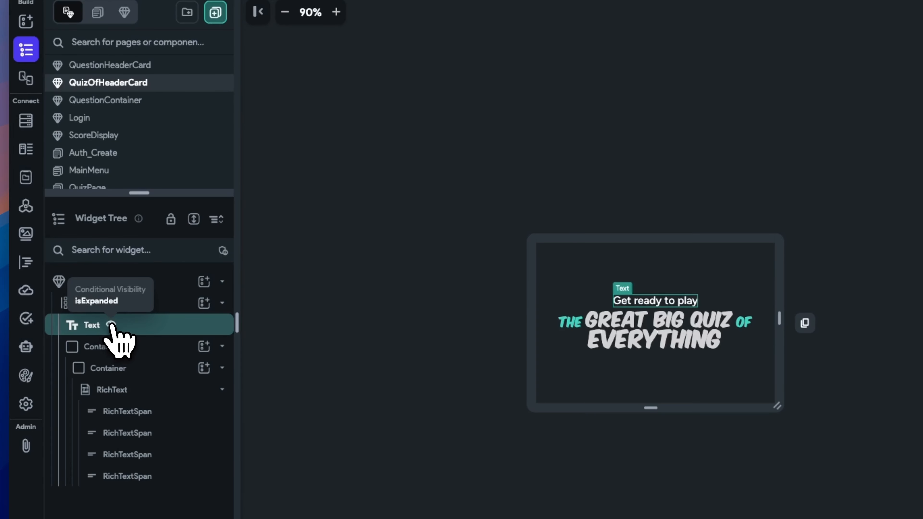
pyautogui.click(698, 344)
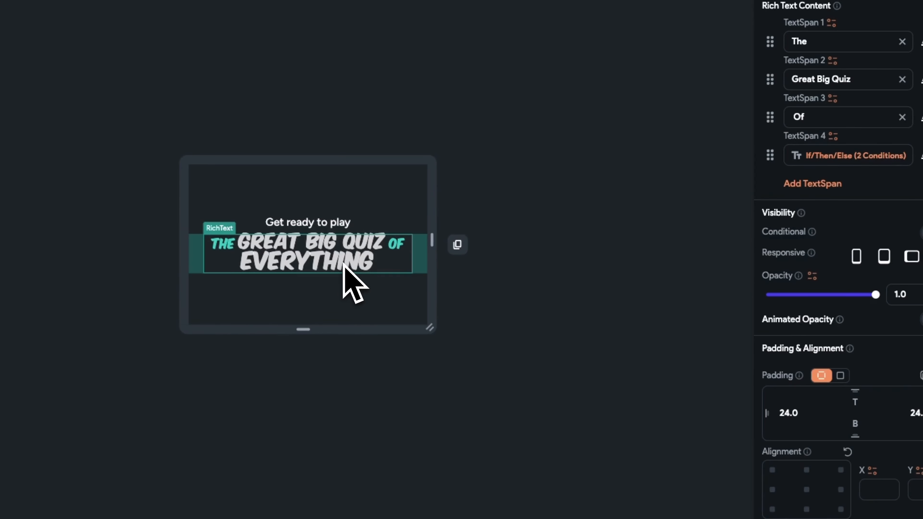
pyautogui.click(872, 156)
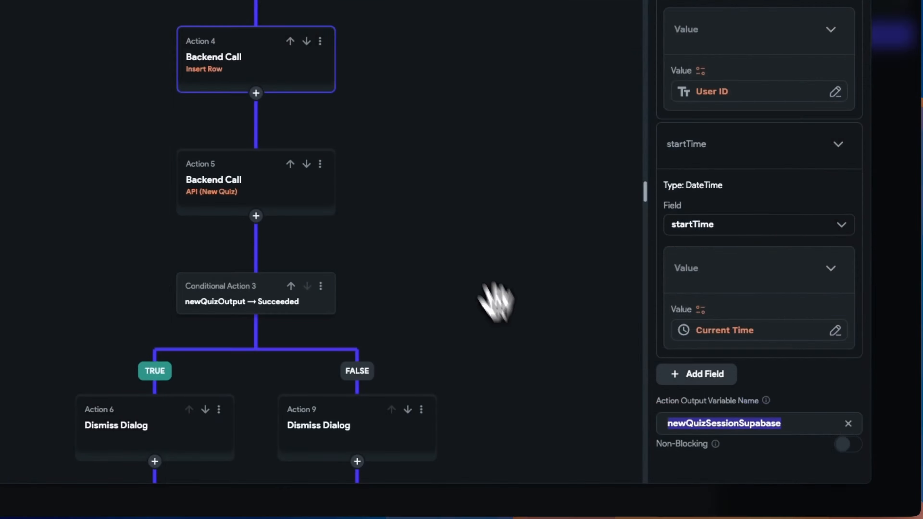
# Add the topic variable to the New Quiz API call in Action 5, taking its value from the Enter quiz topic text field
pyautogui.click(262, 188)
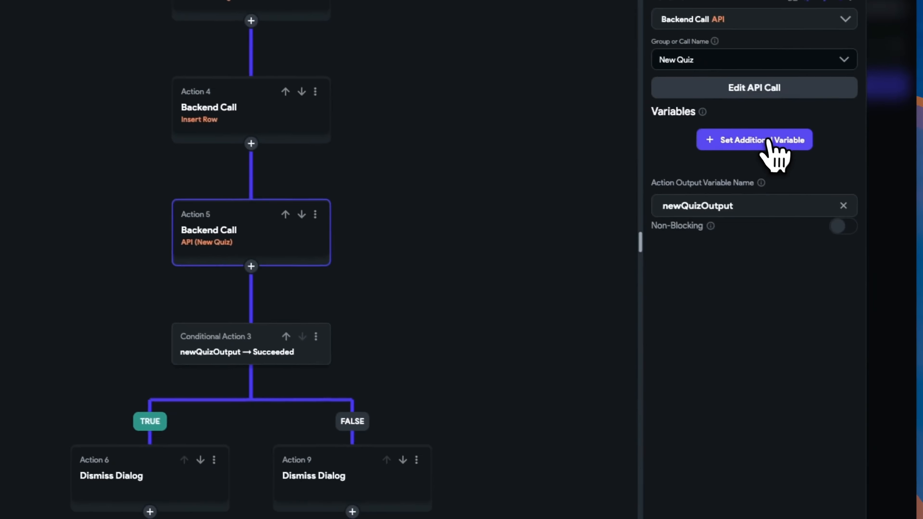
pyautogui.click(767, 140)
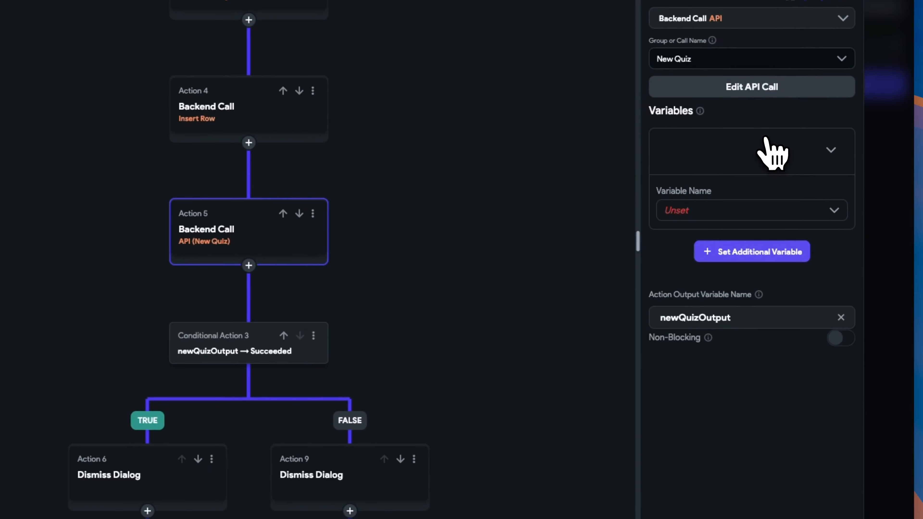
pyautogui.click(739, 210)
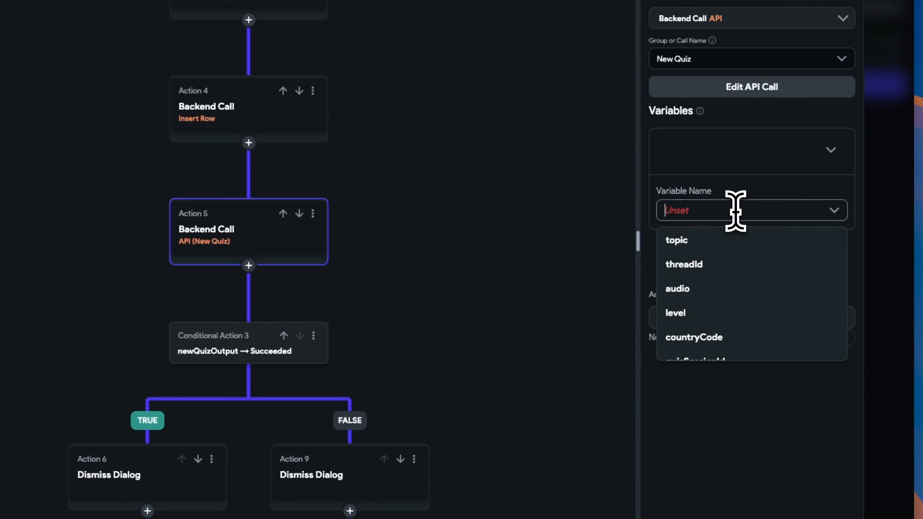
pyautogui.click(726, 239)
pyautogui.click(687, 242)
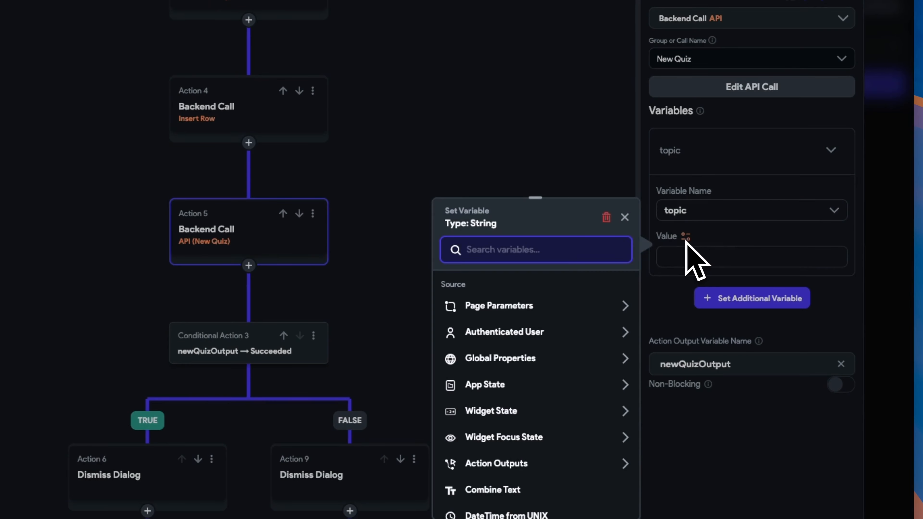
pyautogui.click(547, 413)
pyautogui.click(551, 455)
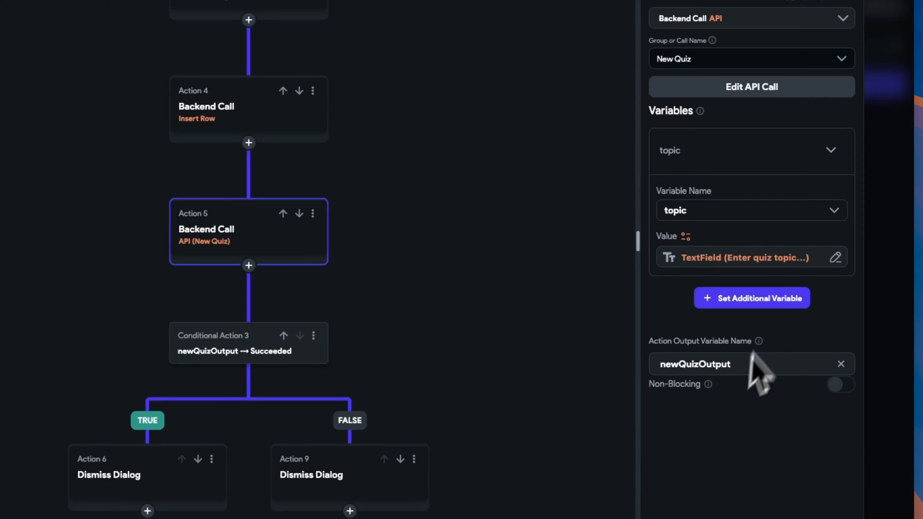
# Add the threadId variable to the New Quiz API call, using the id field of the newQuizSession action output
pyautogui.click(720, 309)
pyautogui.click(728, 364)
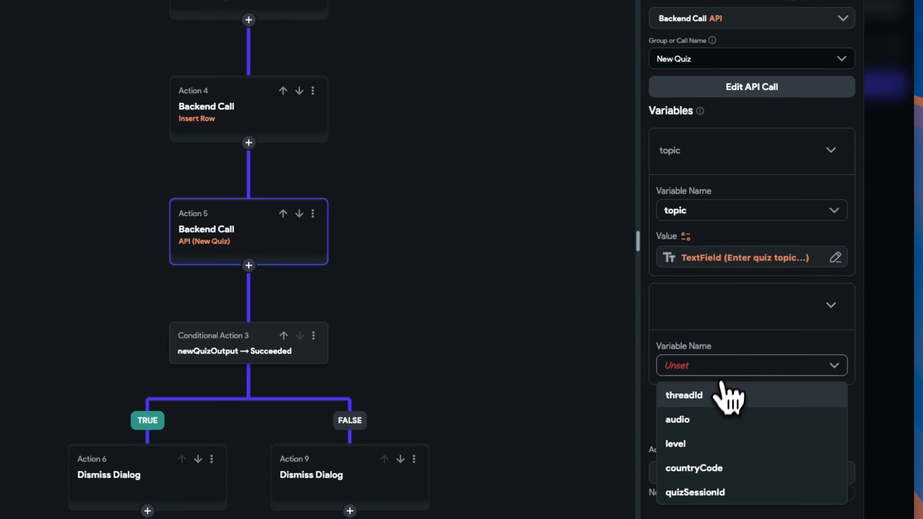
pyautogui.click(685, 395)
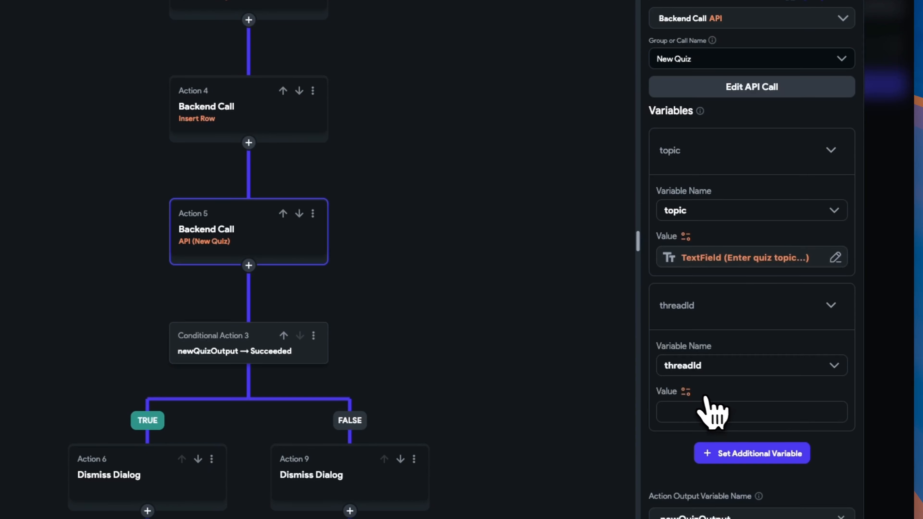
pyautogui.click(687, 409)
pyautogui.scroll(-3, 565, 495)
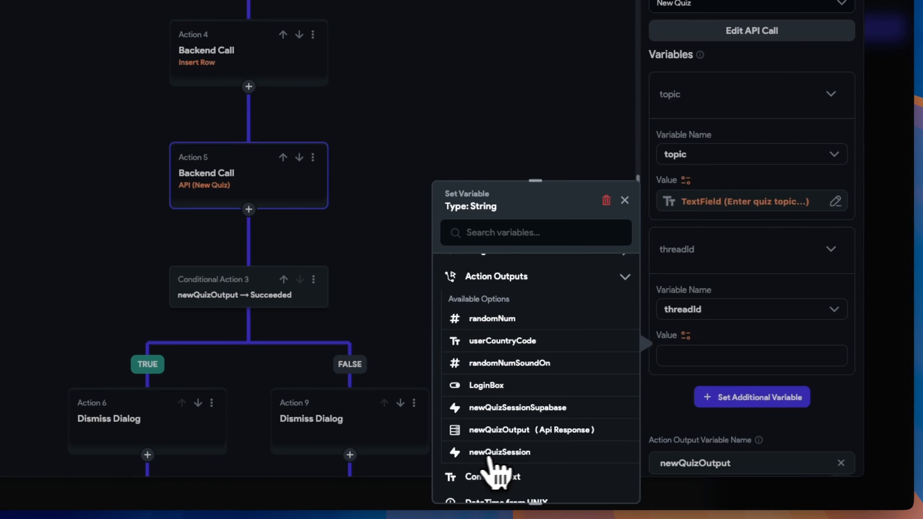
pyautogui.click(504, 451)
pyautogui.click(545, 313)
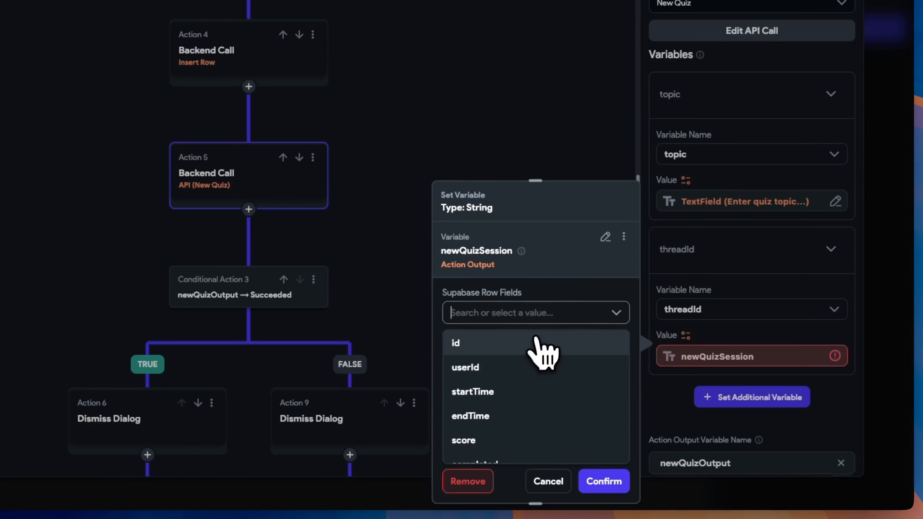
pyautogui.click(534, 342)
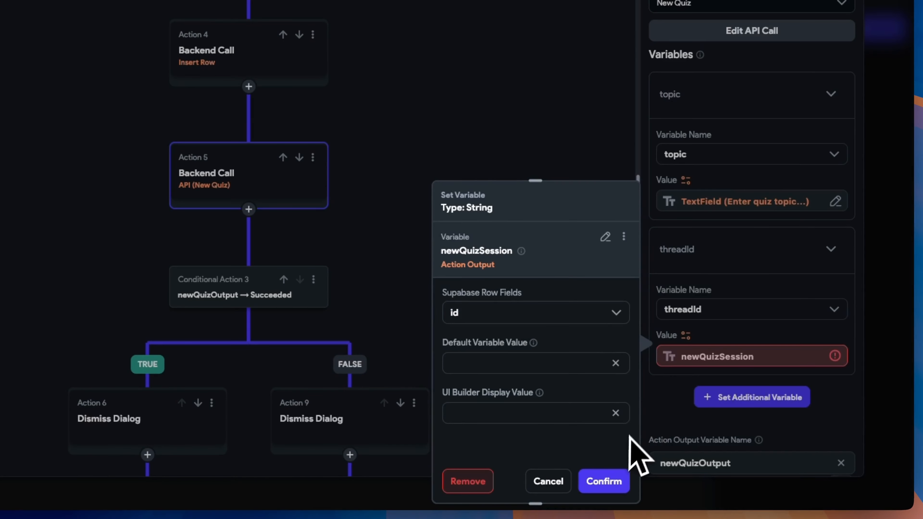
pyautogui.click(606, 480)
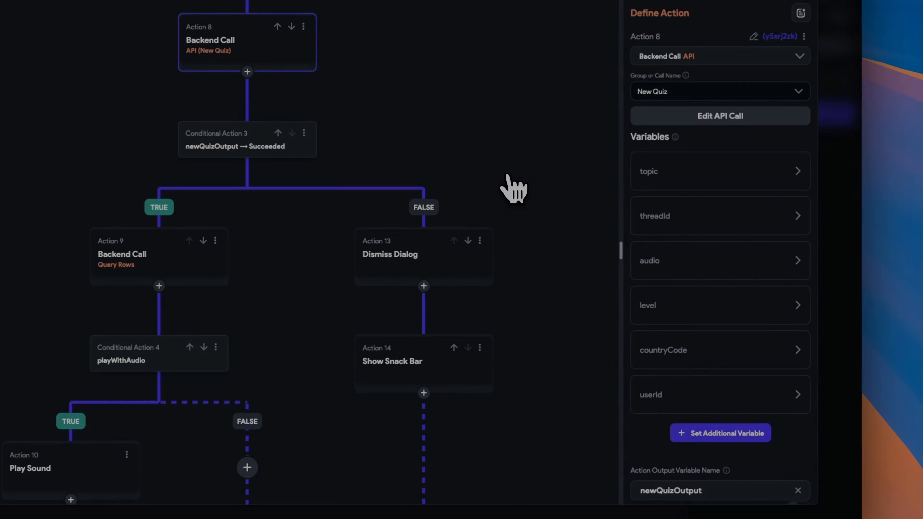
# Check the audio and level variable values of the New Quiz API call in Action 8, along with its output variable name
pyautogui.click(720, 269)
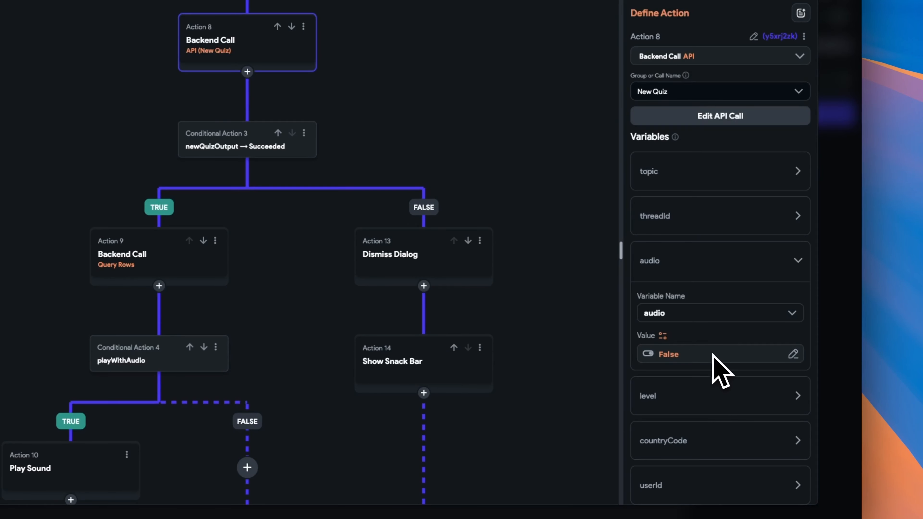
pyautogui.click(712, 398)
pyautogui.scroll(-8, 714, 410)
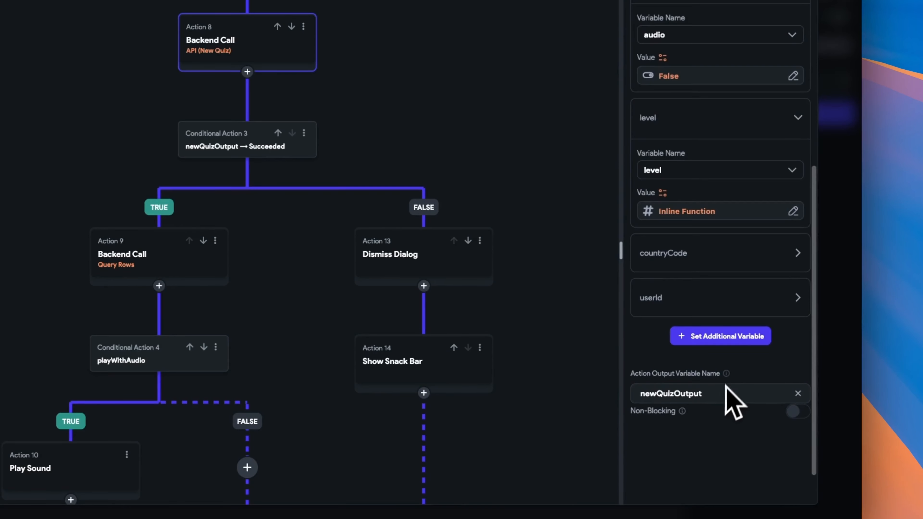
# Inspect the level variable's inline function in the New Quiz call, checking the lastLevel argument's source and the expression
pyautogui.click(700, 216)
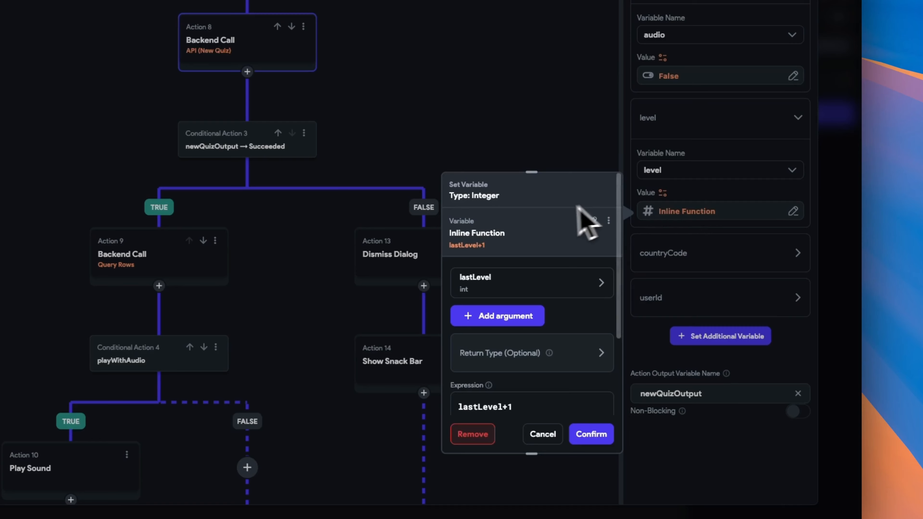
pyautogui.click(534, 285)
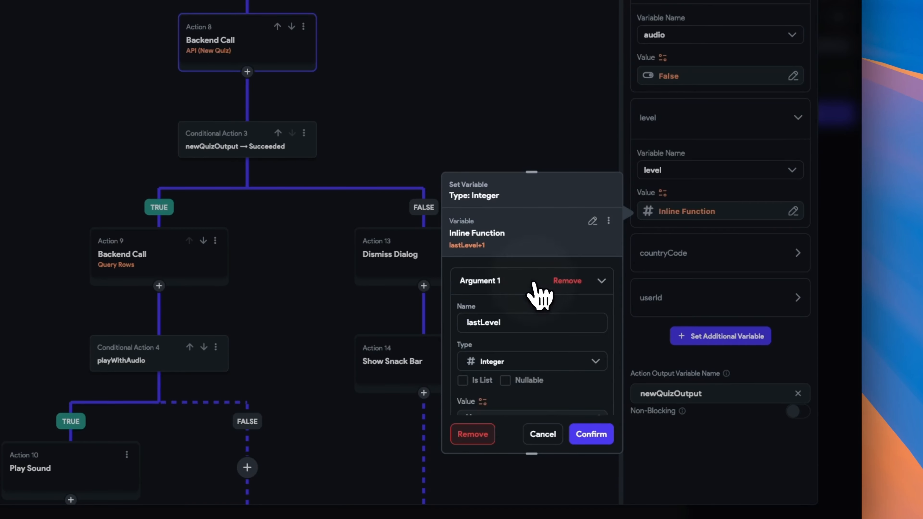
pyautogui.scroll(-5, 532, 301)
pyautogui.click(534, 309)
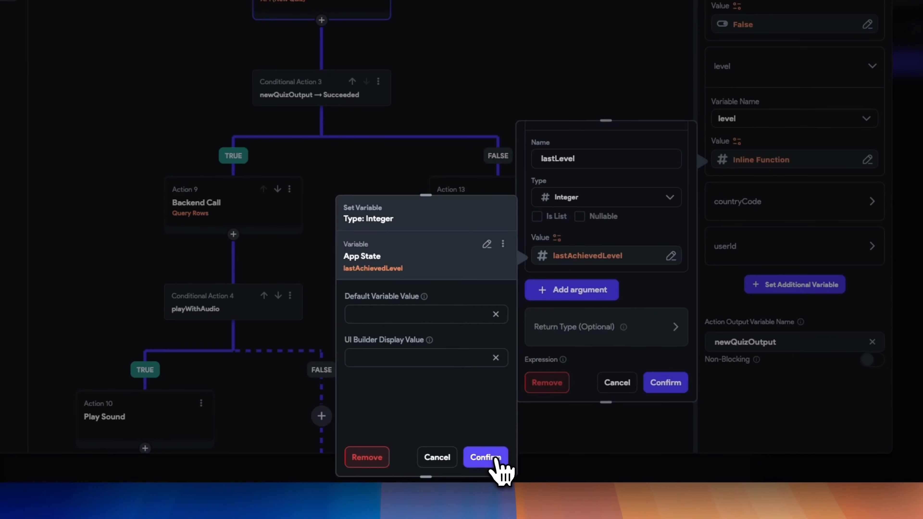
pyautogui.click(495, 458)
pyautogui.scroll(-5, 641, 345)
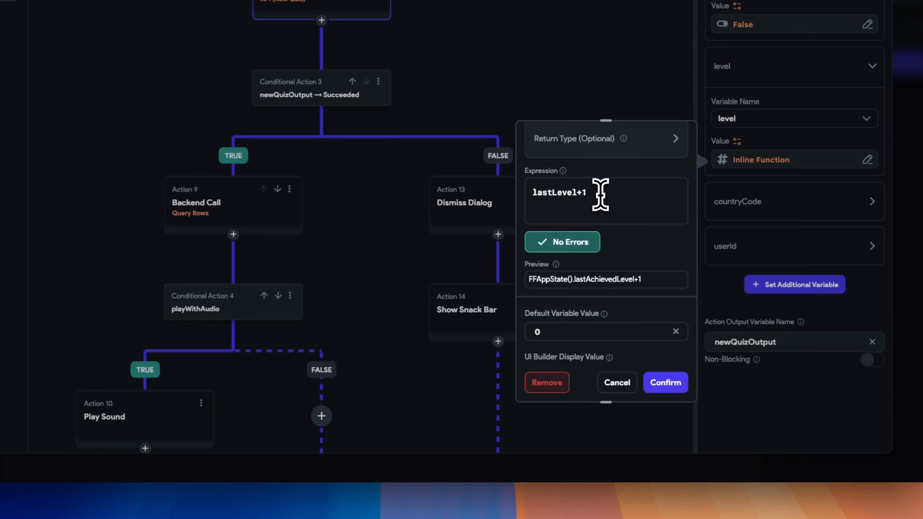
pyautogui.moveTo(600, 195); pyautogui.dragTo(500, 201)
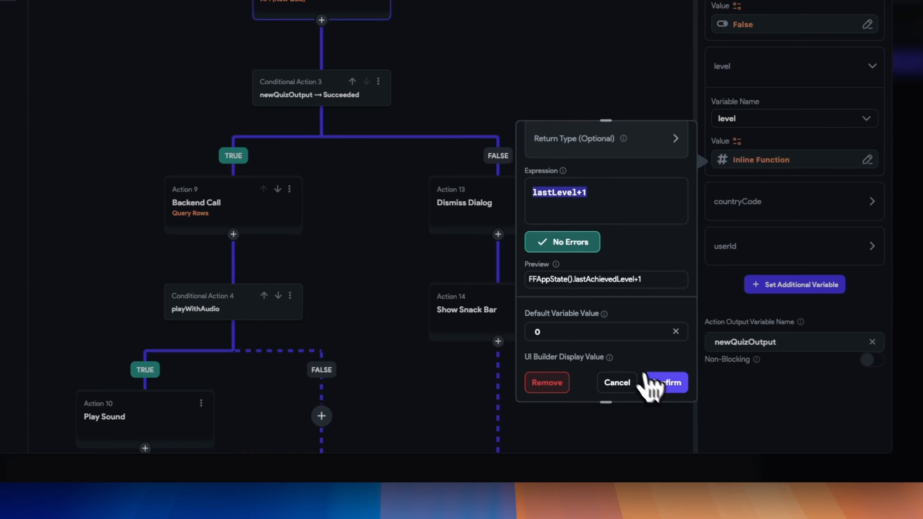
pyautogui.click(659, 386)
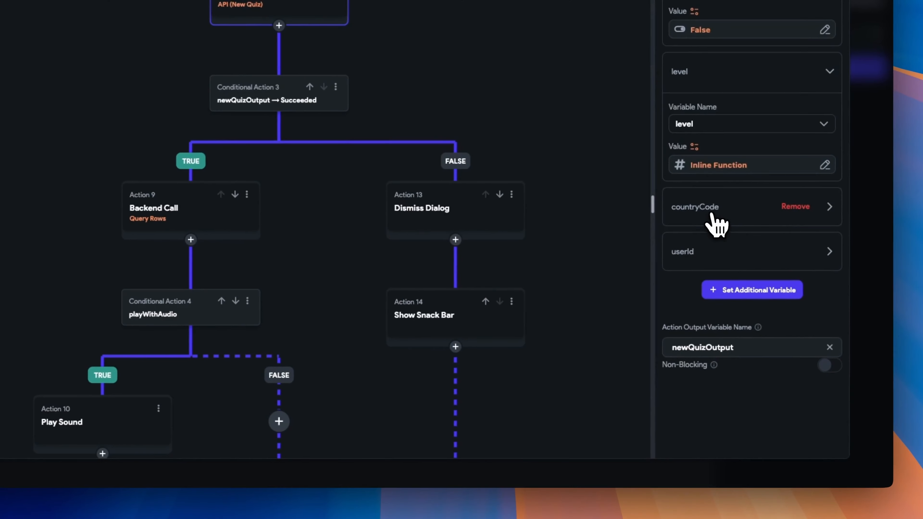
# Check the value sources of the countryCode and userId variables and the New Quiz call's output variable name
pyautogui.click(754, 211)
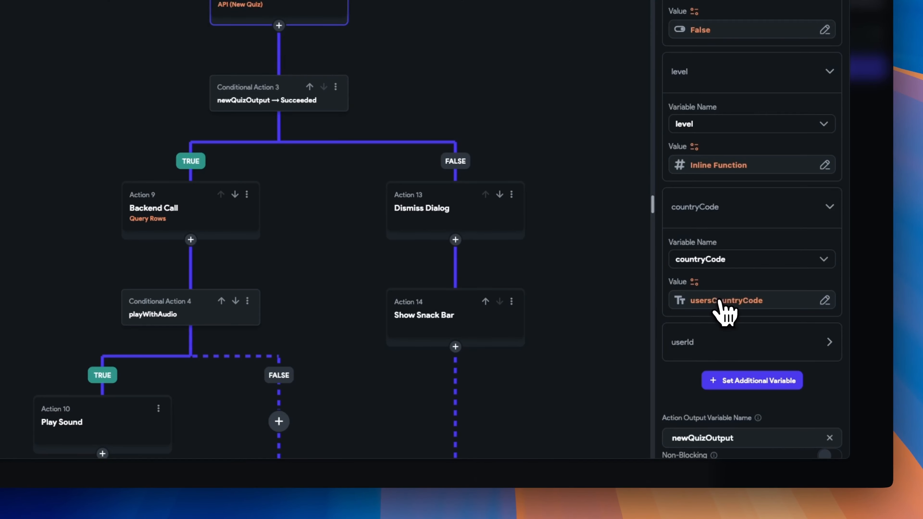
pyautogui.click(672, 301)
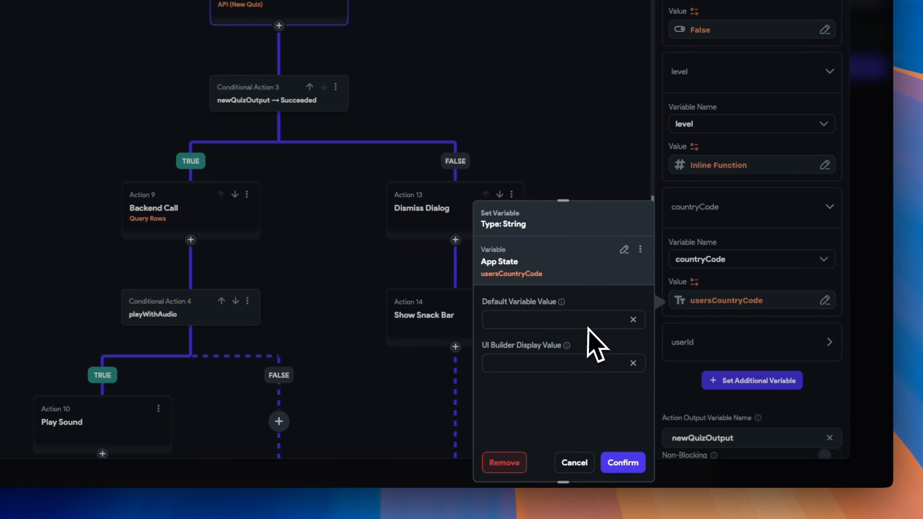
pyautogui.click(623, 463)
pyautogui.click(709, 350)
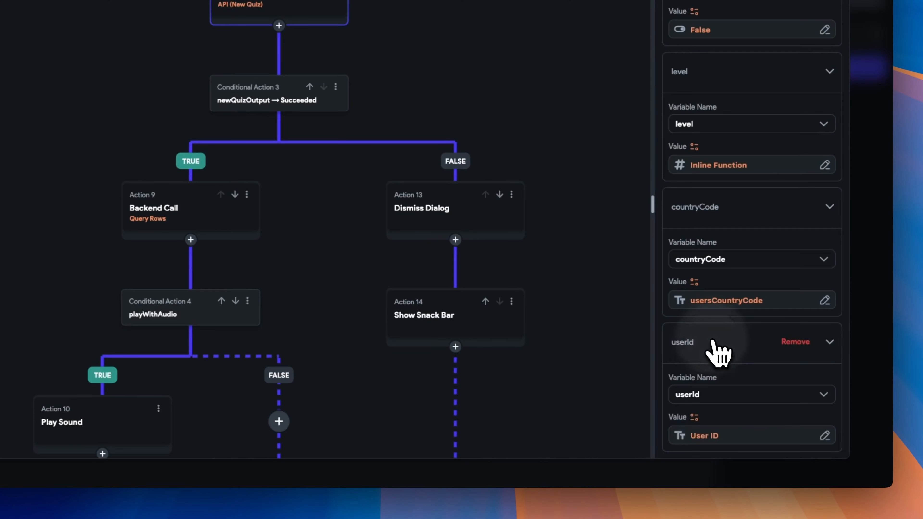
pyautogui.scroll(-5, 717, 354)
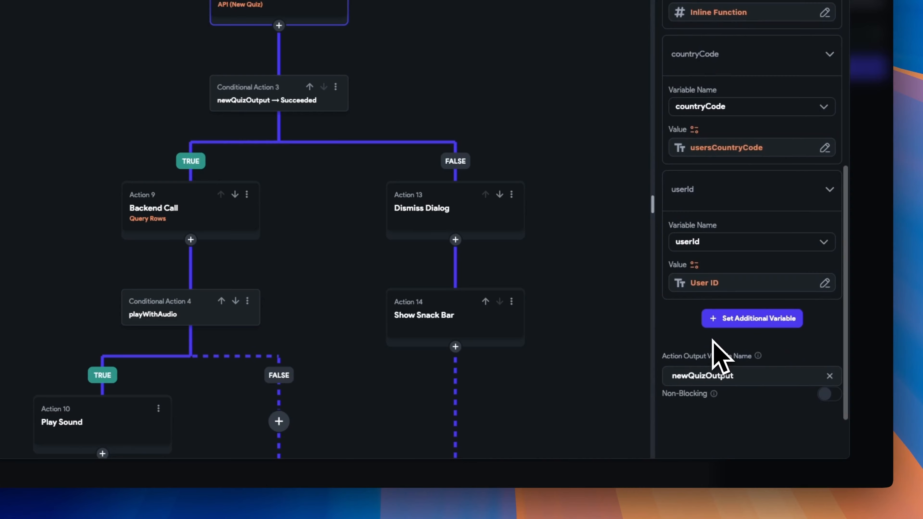
pyautogui.click(708, 282)
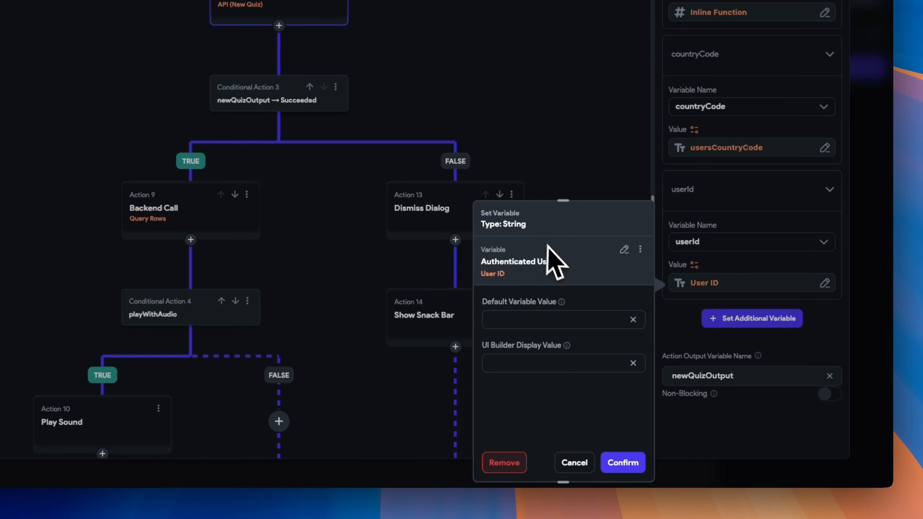
pyautogui.click(622, 465)
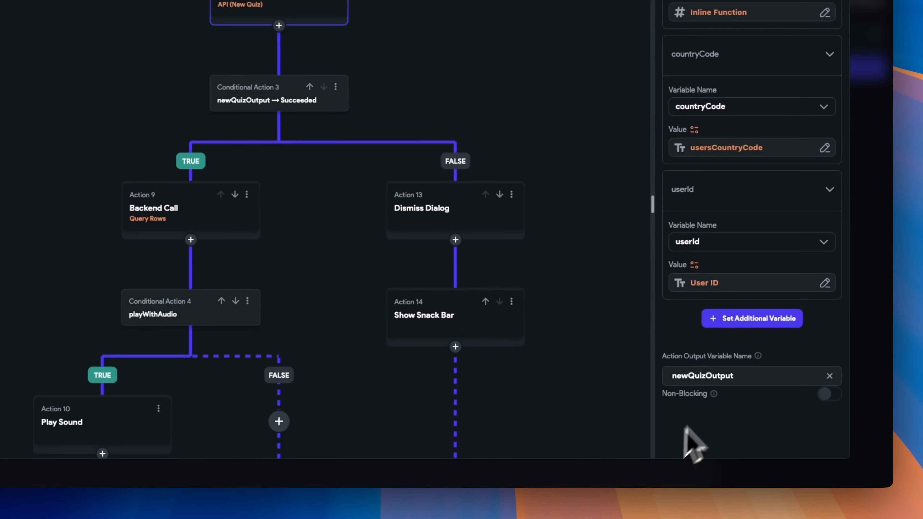
pyautogui.moveTo(745, 378); pyautogui.dragTo(643, 376)
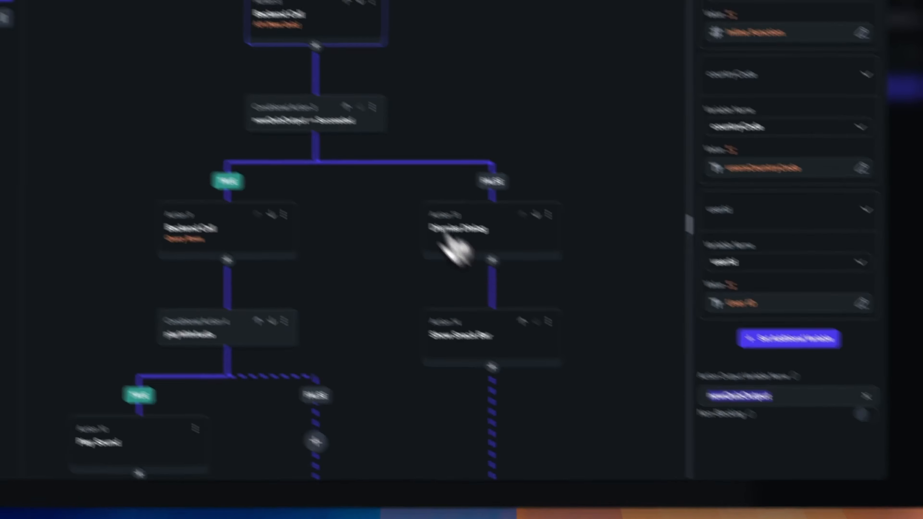
# Review Conditional Action 3 and Action 9's Query Rows call, checking the JSON path used as Filter 1's value
pyautogui.click(281, 105)
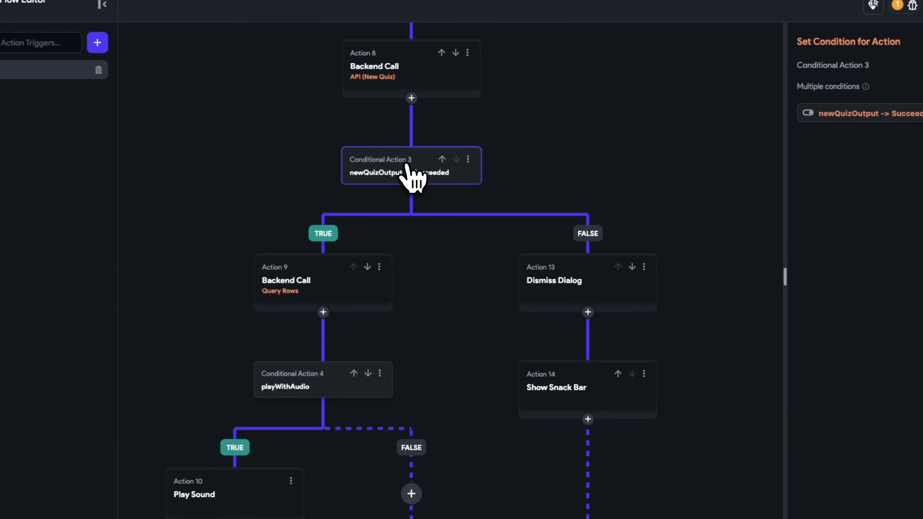
pyautogui.click(330, 282)
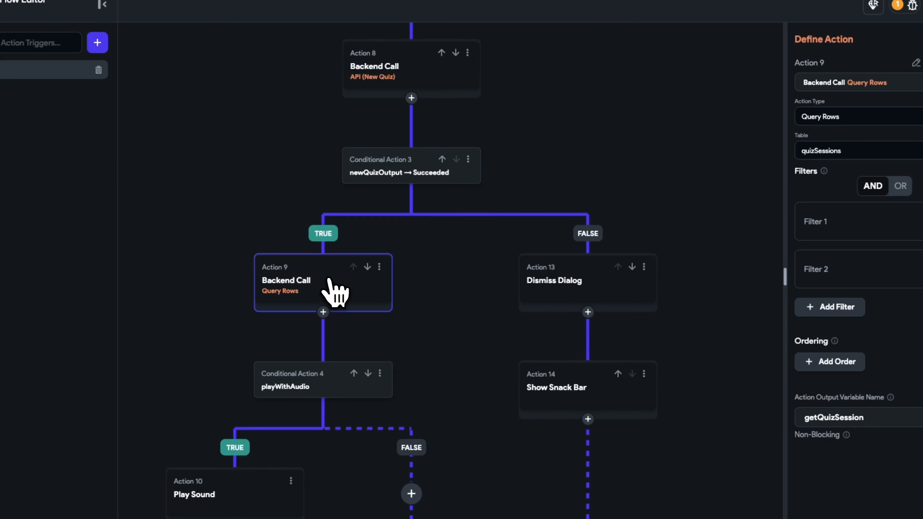
pyautogui.click(851, 221)
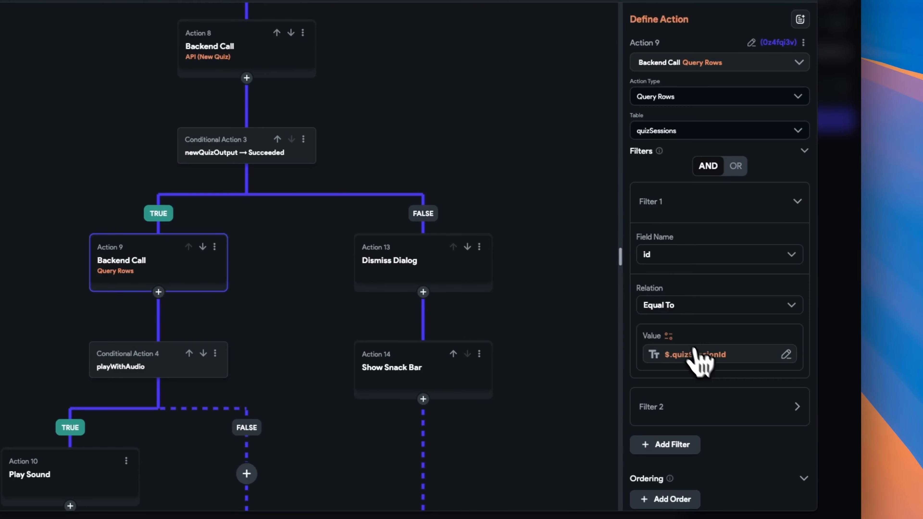
pyautogui.click(715, 360)
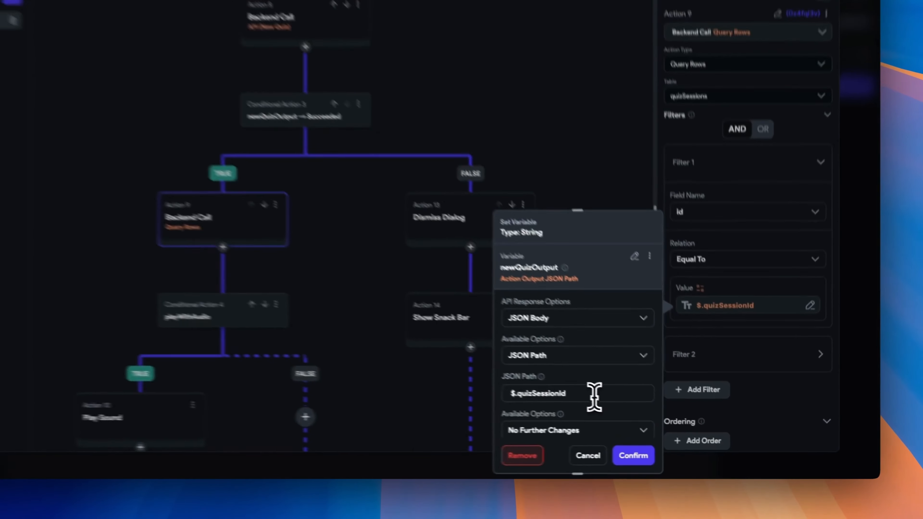
pyautogui.moveTo(640, 414); pyautogui.dragTo(565, 416)
pyautogui.scroll(-3, 630, 414)
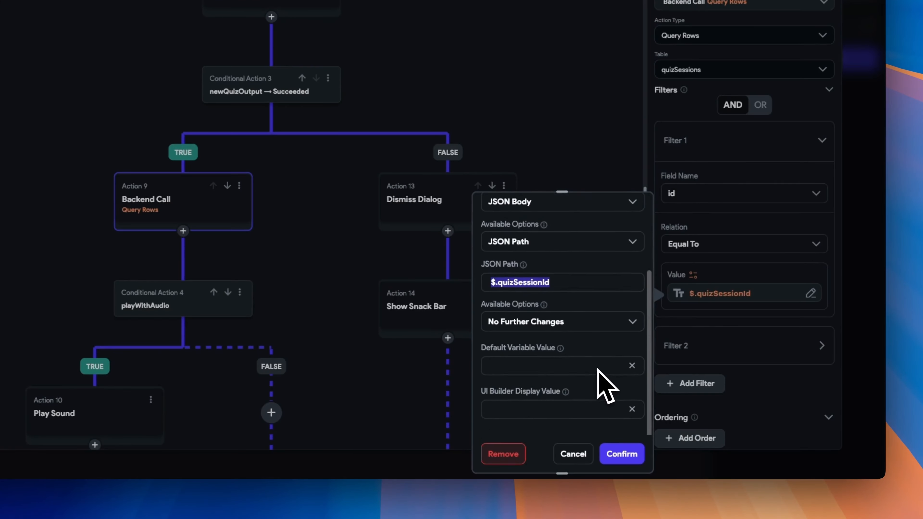
pyautogui.click(619, 455)
# Check Filter 2's field, relation and value in Action 9, along with the action output variable name
pyautogui.click(694, 347)
pyautogui.scroll(-4, 723, 374)
pyautogui.scroll(-2, 729, 365)
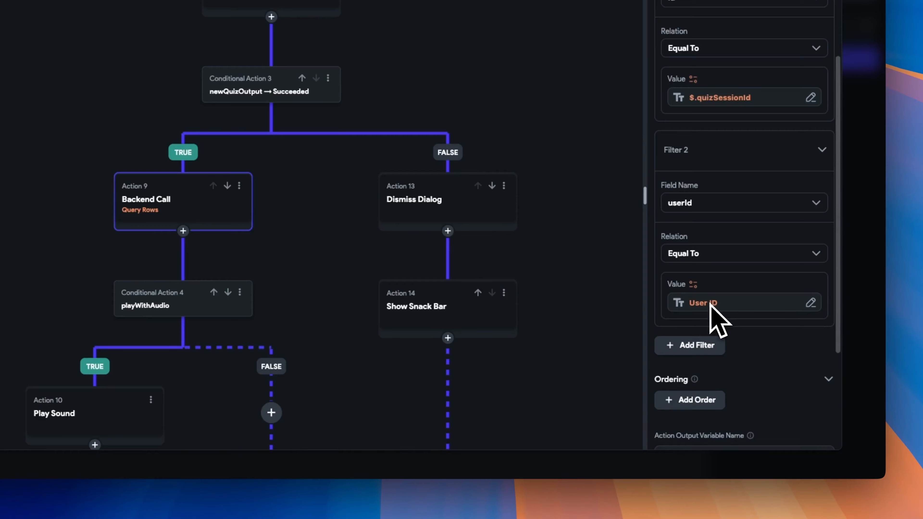
pyautogui.scroll(-6, 738, 324)
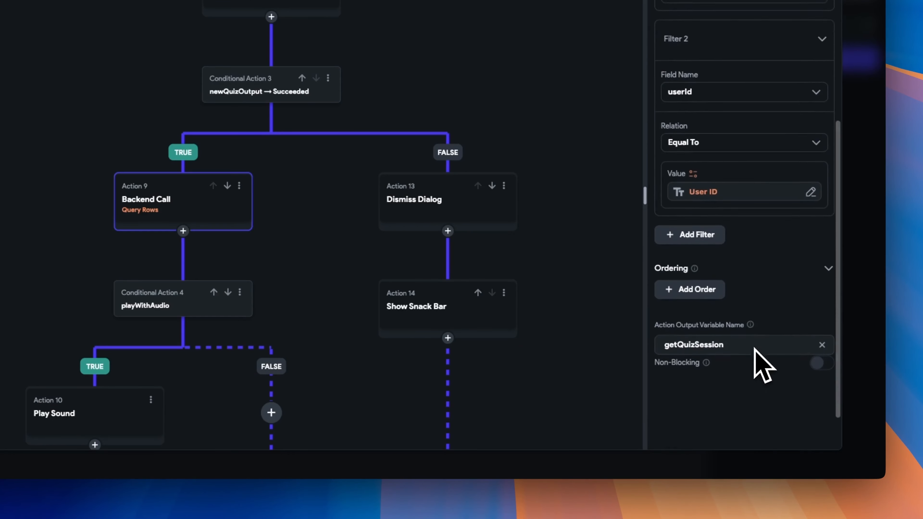
pyautogui.doubleClick(737, 320)
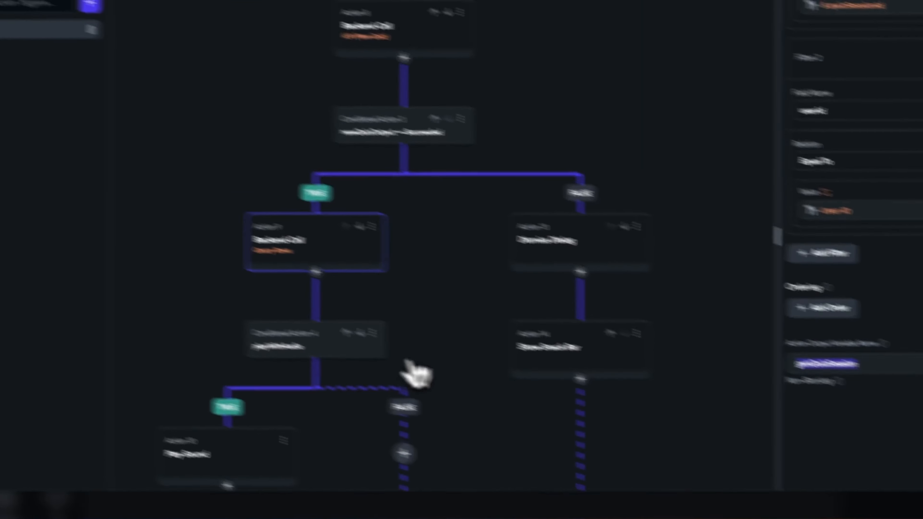
# Review Conditional Action 4 and Dismiss Dialog, and check the quizSession parameter's value in the Navigate To QuizPage action
pyautogui.click(392, 371)
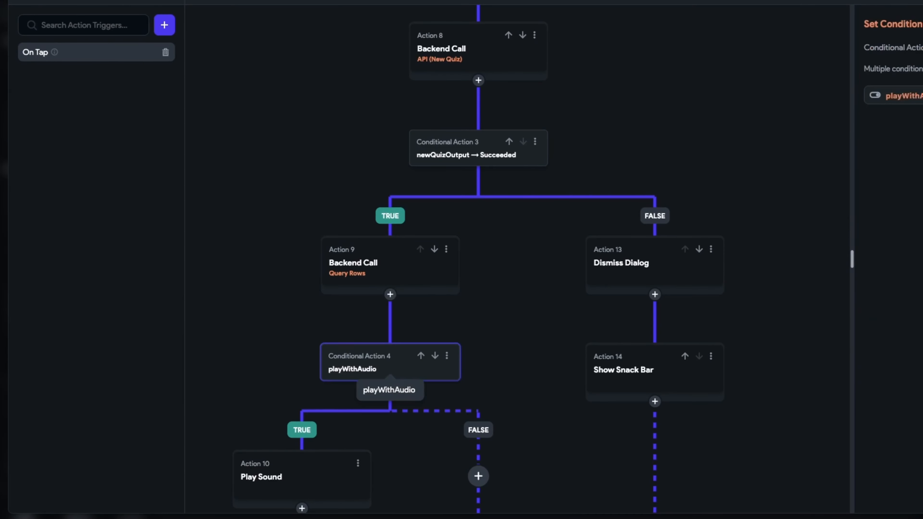
pyautogui.scroll(-10, 525, 406)
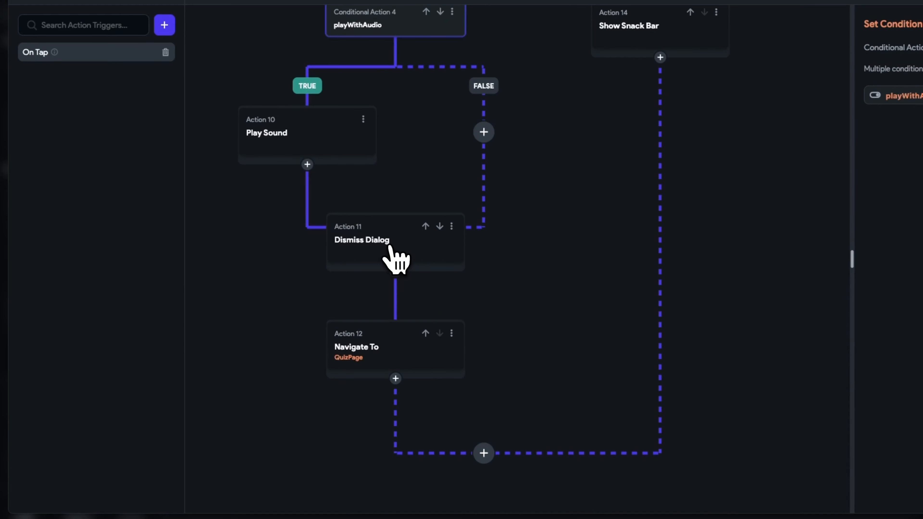
pyautogui.click(396, 257)
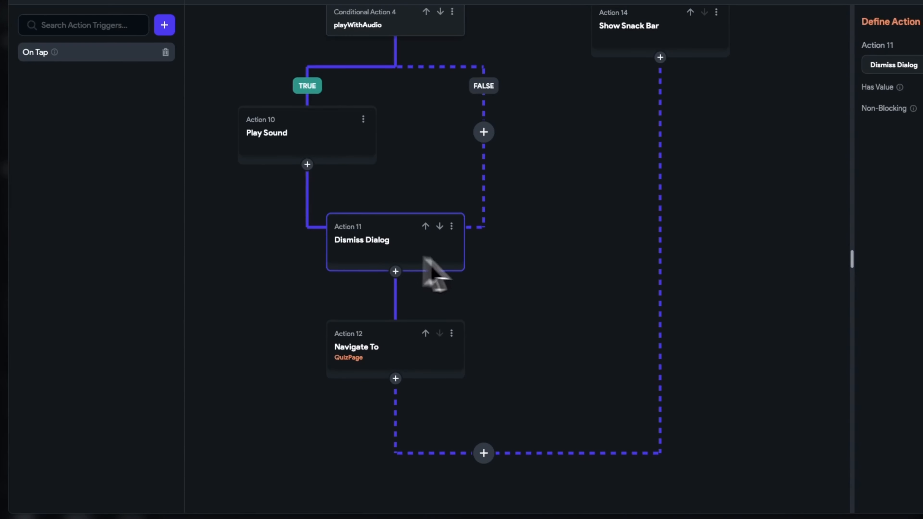
pyautogui.click(434, 363)
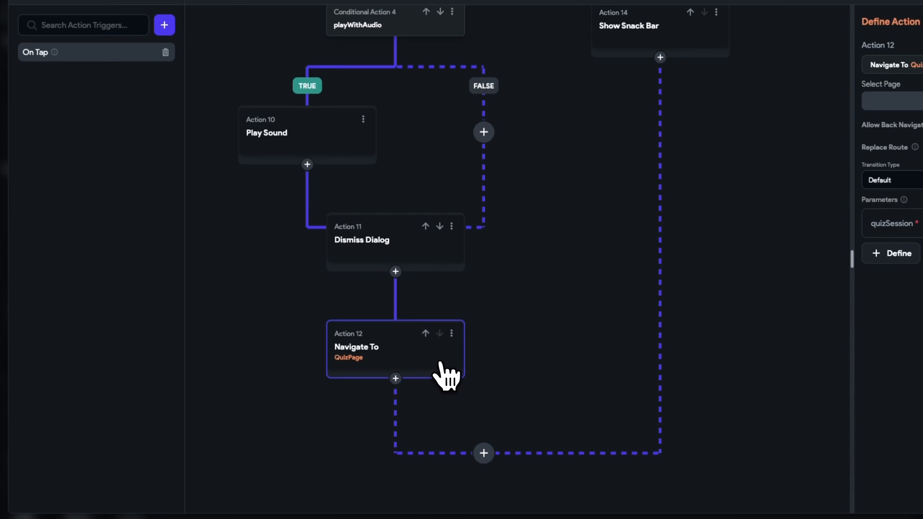
pyautogui.click(713, 216)
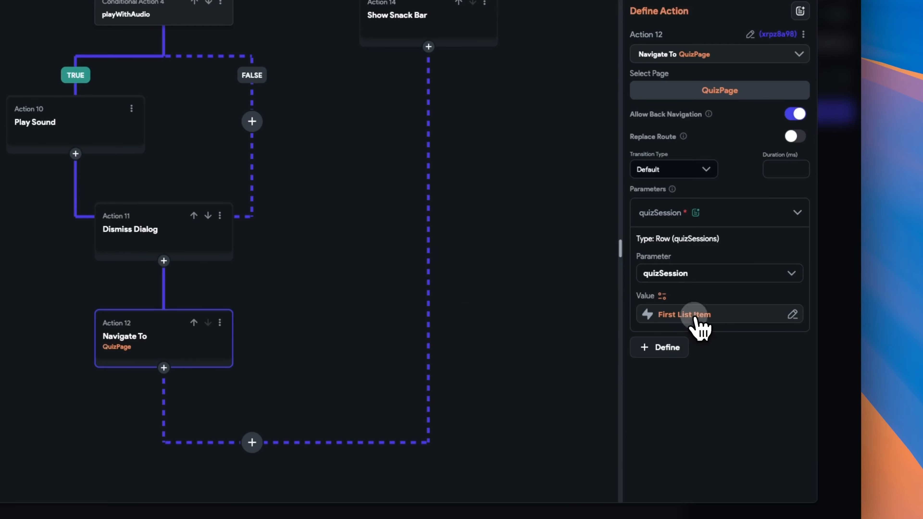
pyautogui.click(694, 314)
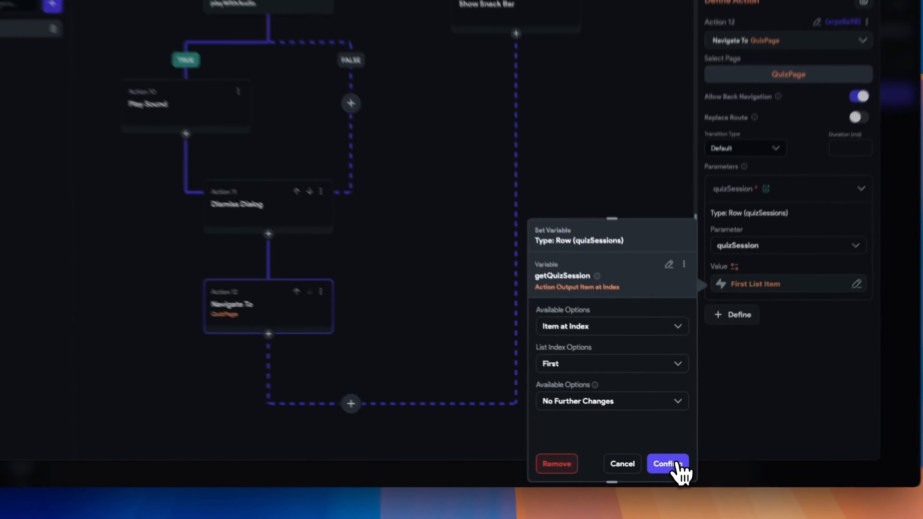
pyautogui.click(673, 462)
# Recheck Action 9's Query Rows settings and close the action flow editor
pyautogui.scroll(5, 509, 285)
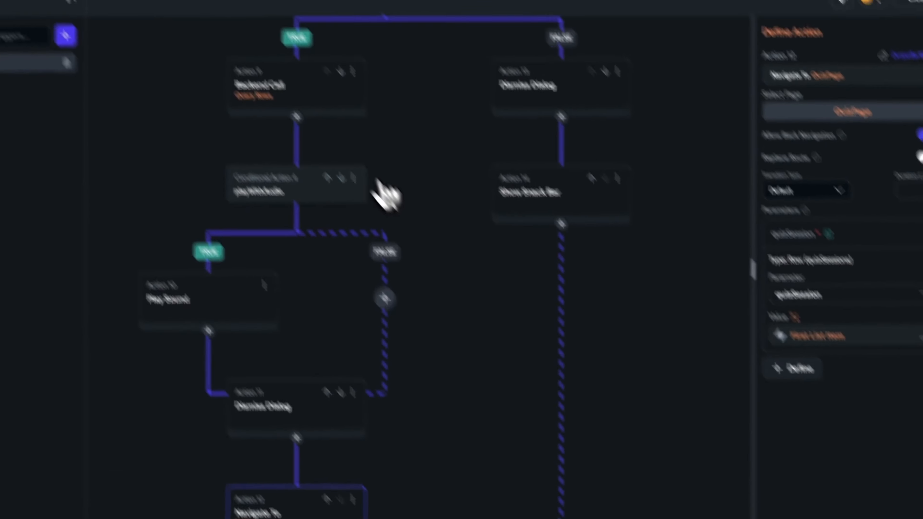
pyautogui.click(298, 91)
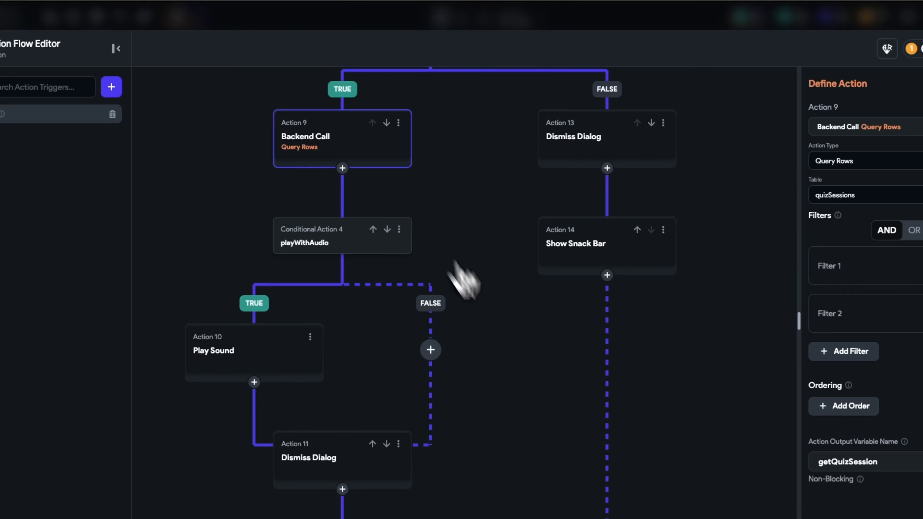
pyautogui.scroll(-5, 515, 391)
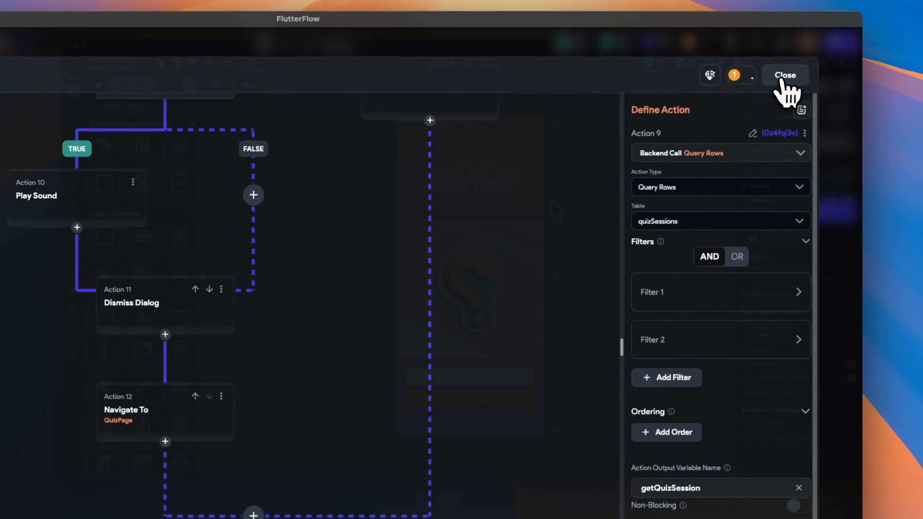
pyautogui.click(784, 76)
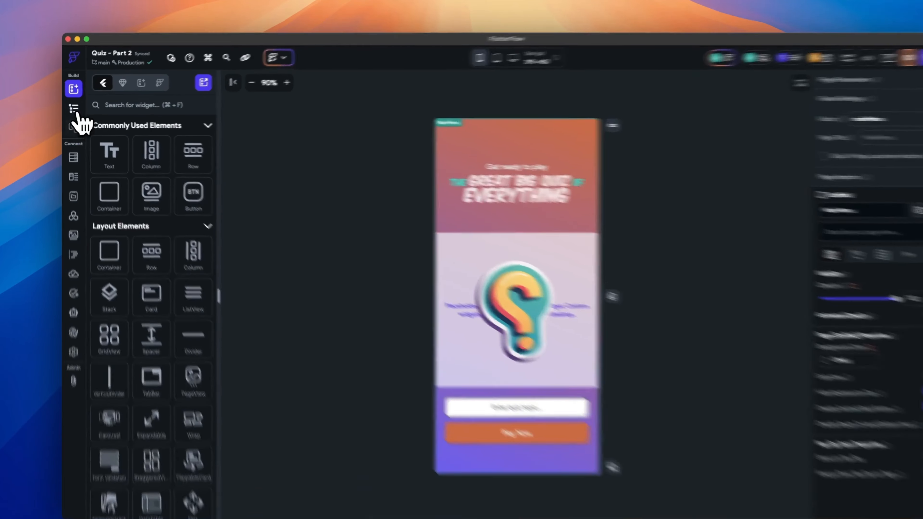
# Open QuizPage from the page list and examine its page parameters
pyautogui.click(78, 117)
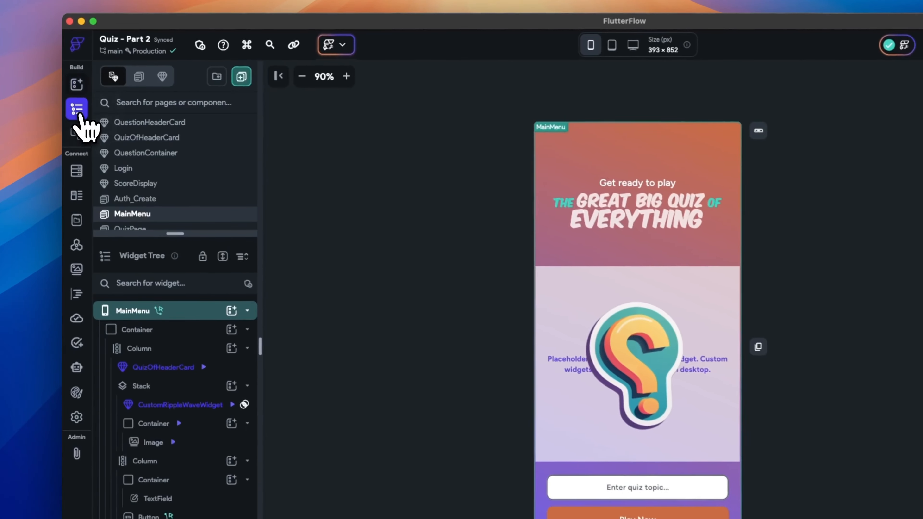
pyautogui.scroll(-4, 138, 185)
pyautogui.click(145, 185)
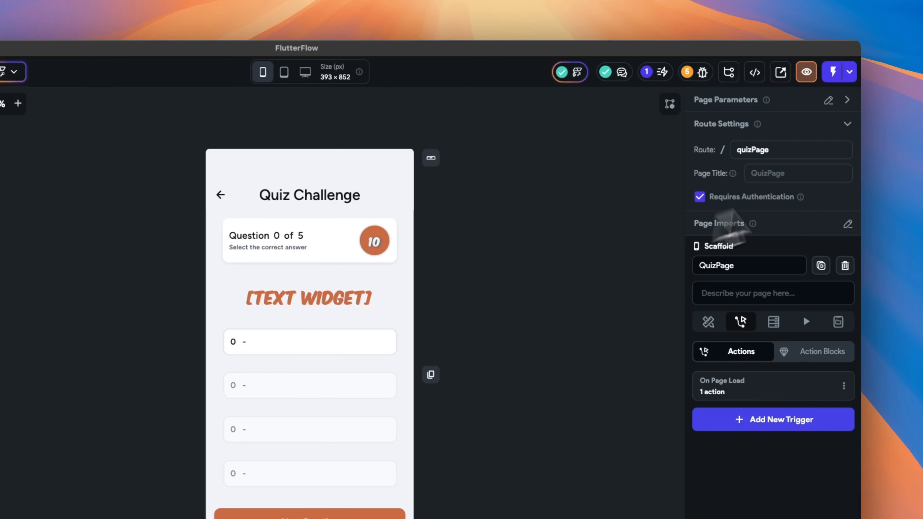
pyautogui.click(847, 101)
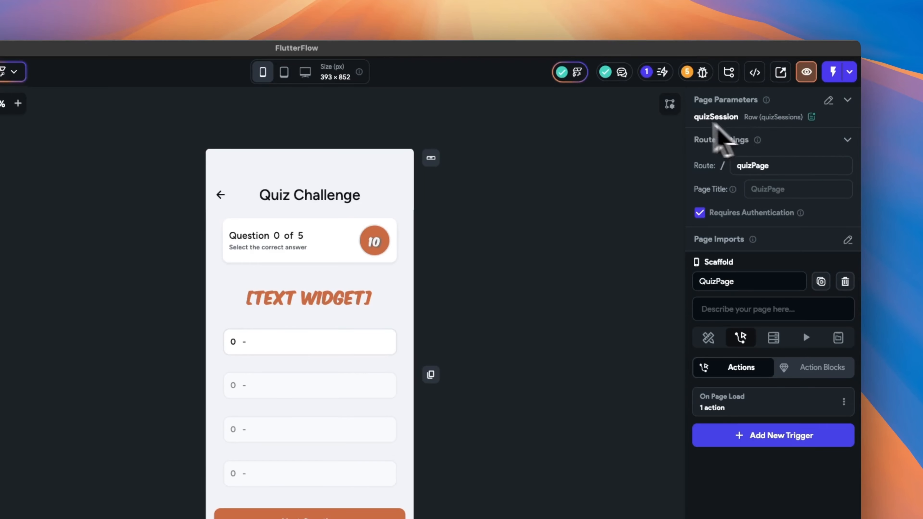
pyautogui.moveTo(810, 121)
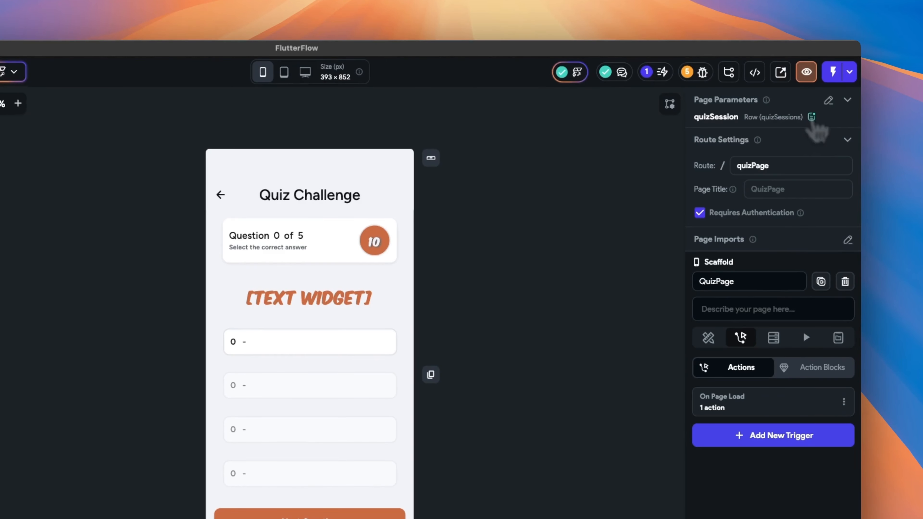
# Bind the question Text widget on QuizPage to the quizSession page parameter's quizSessionQuestions row field
pyautogui.click(367, 302)
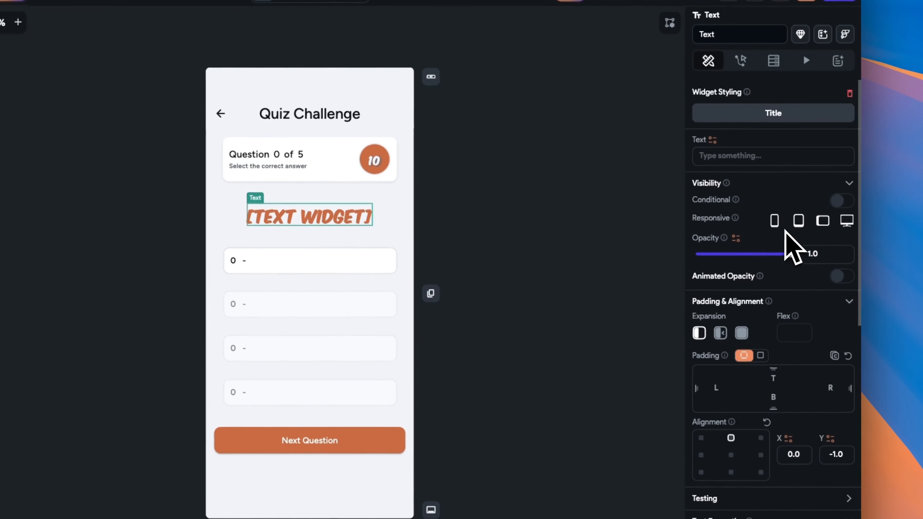
pyautogui.click(712, 133)
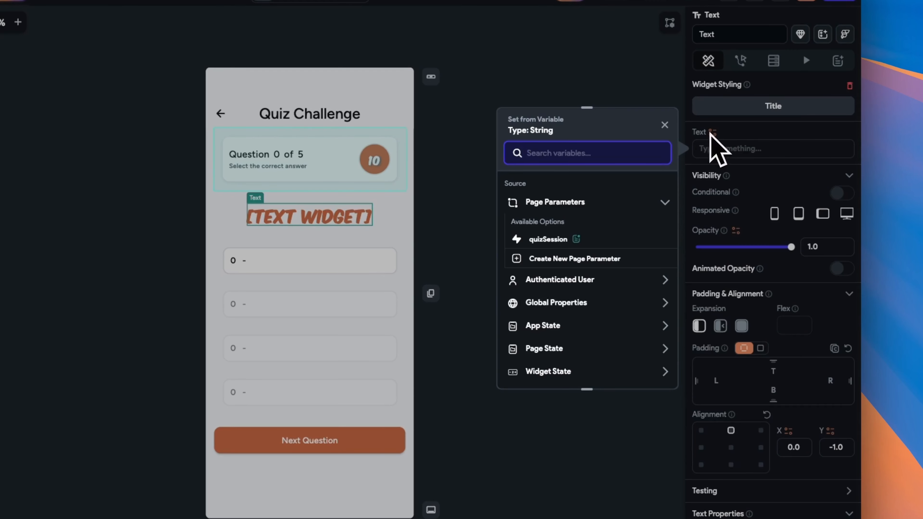
pyautogui.click(550, 239)
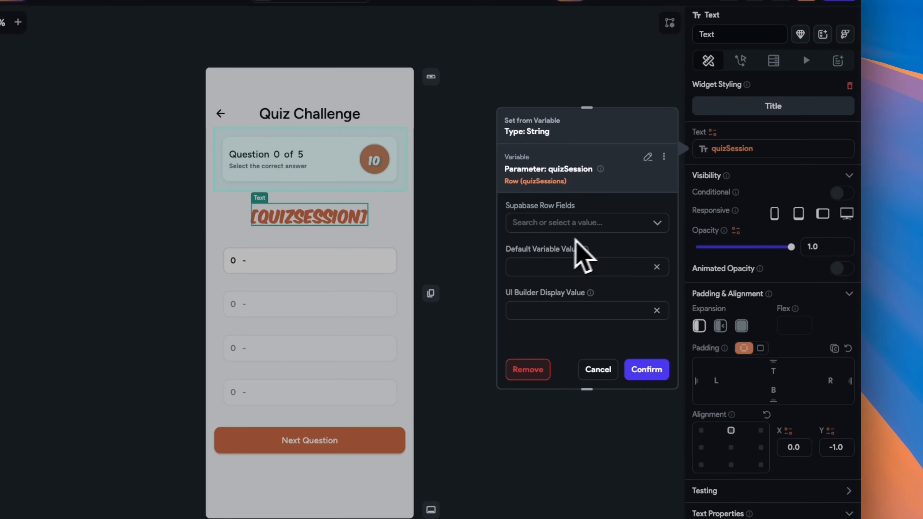
pyautogui.click(601, 224)
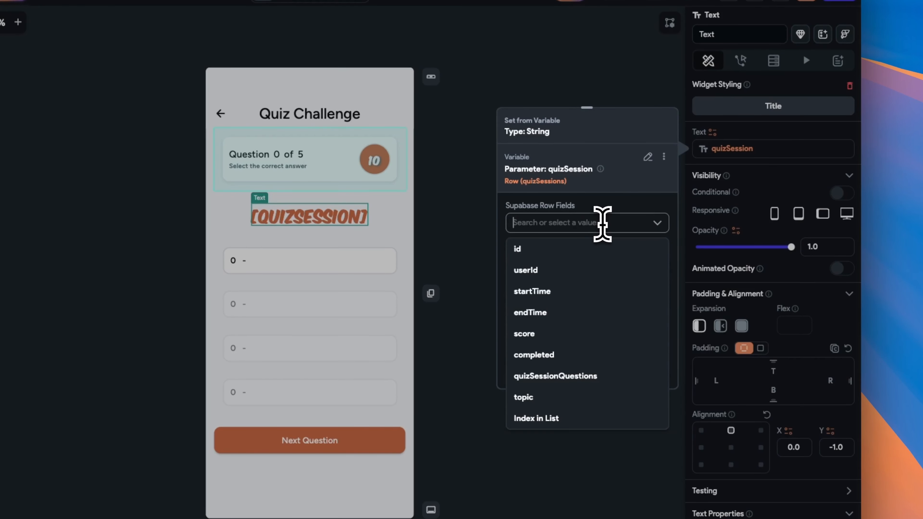
pyautogui.click(570, 378)
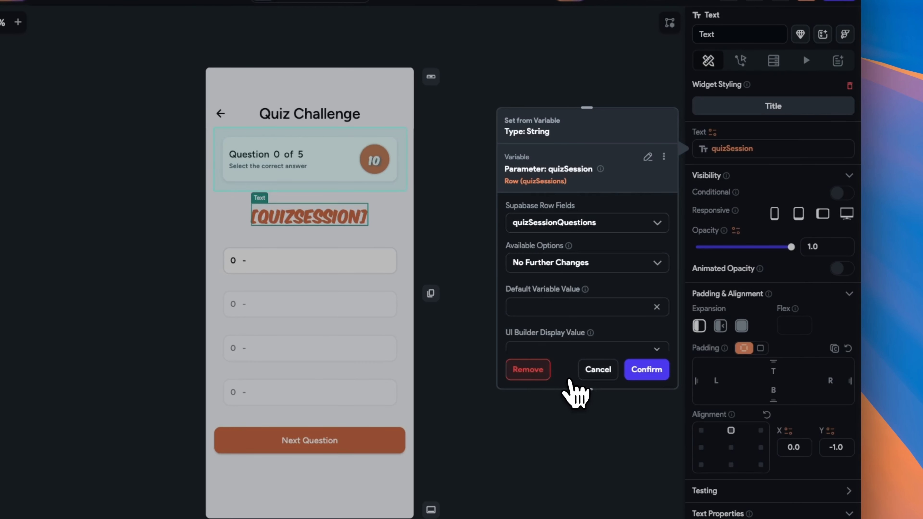
# Convert the quizSessionQuestions field with To Data Type, using quizSessionQuestions as the data type
pyautogui.click(607, 265)
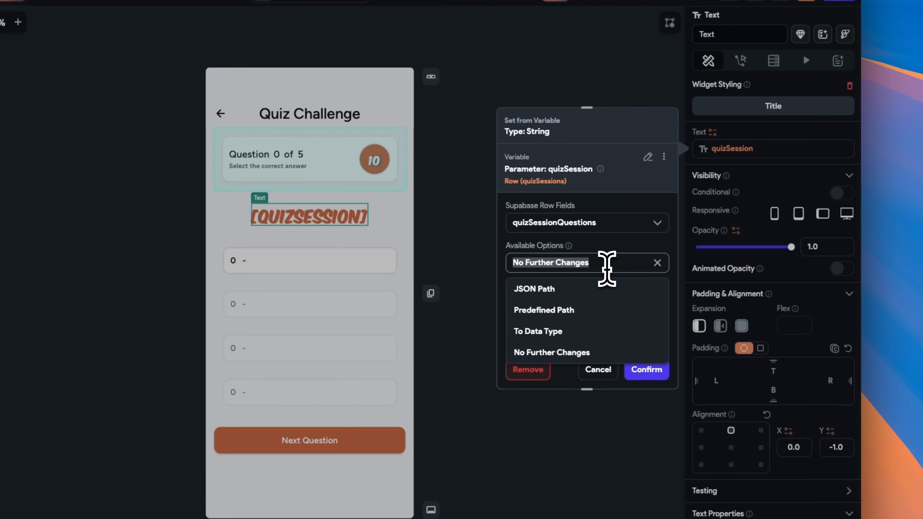
pyautogui.click(577, 332)
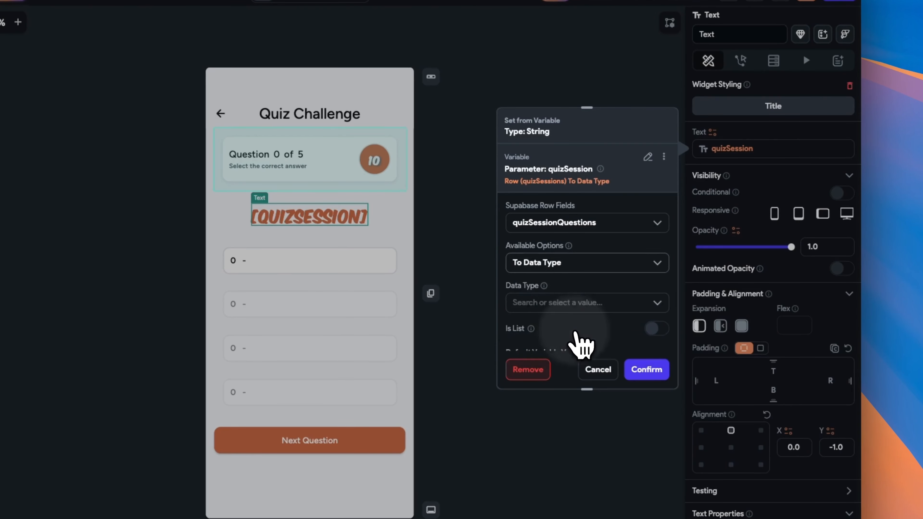
pyautogui.click(587, 303)
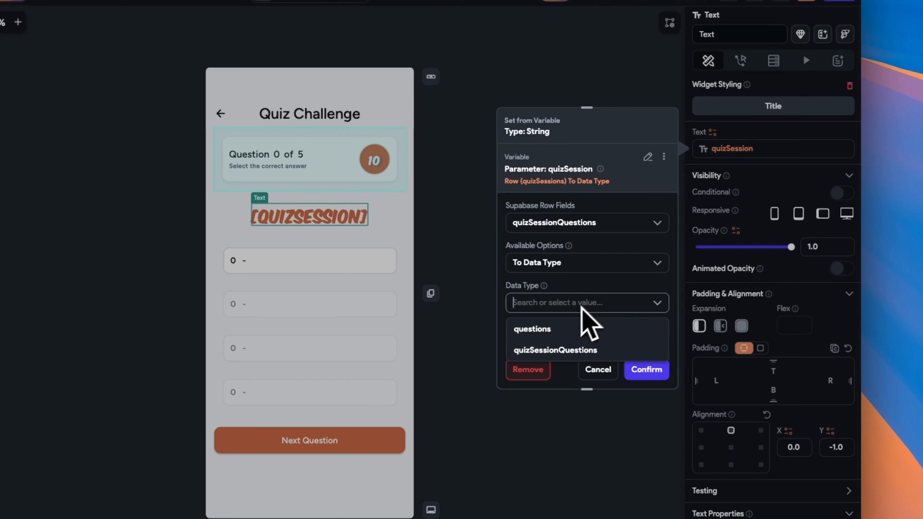
pyautogui.click(573, 351)
# Read the questions field from the converted quizSessionQuestions structure using the Data Structure Field option
pyautogui.scroll(-5, 581, 349)
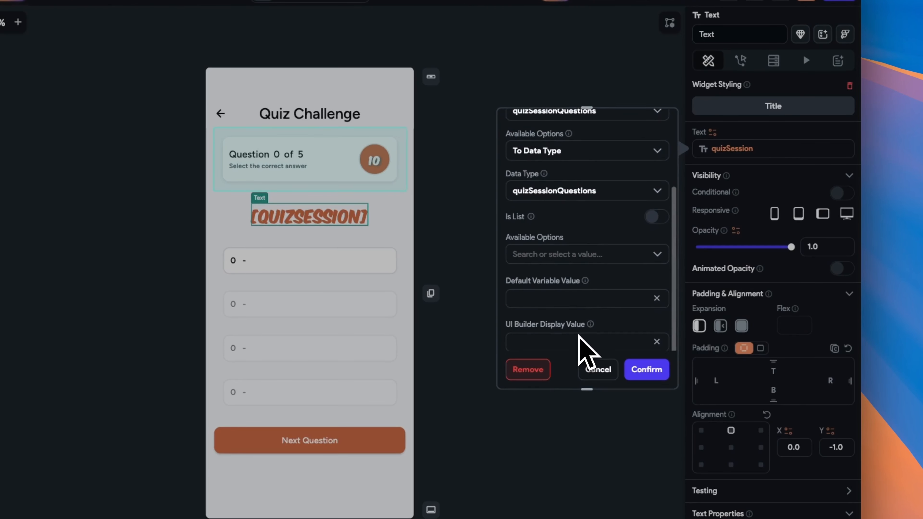
pyautogui.click(585, 255)
pyautogui.click(565, 280)
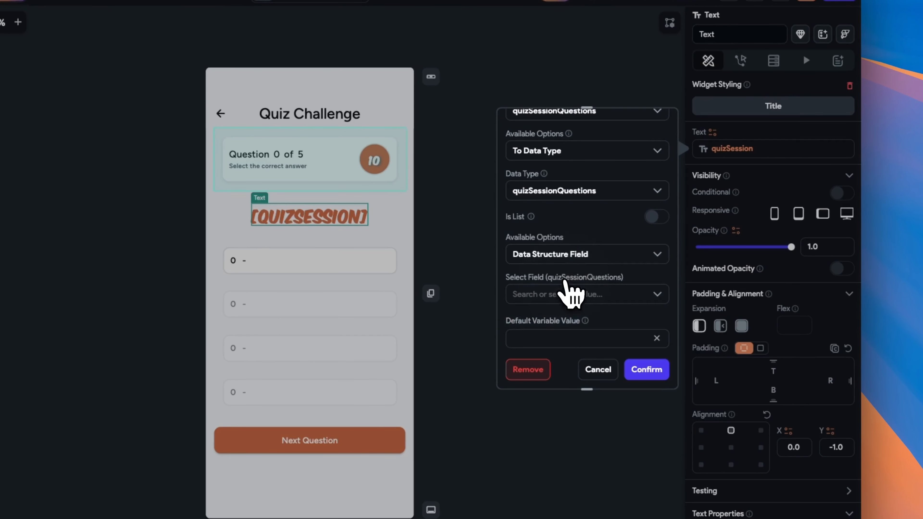
pyautogui.click(572, 293)
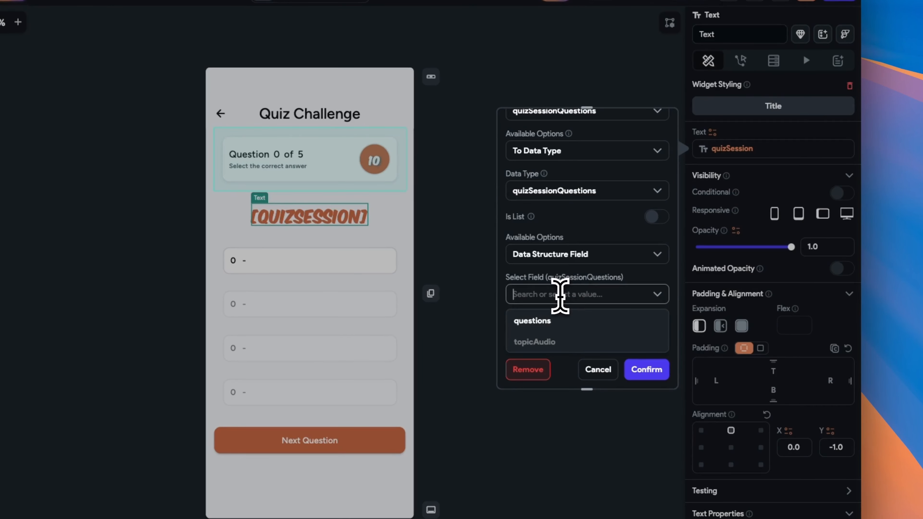
pyautogui.click(564, 322)
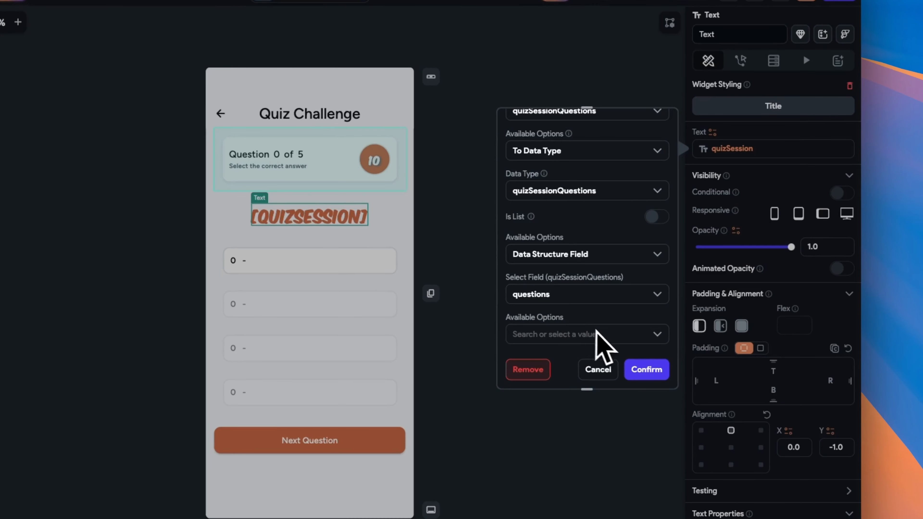
# Pick a single entry from the questions list using Item at Index with the Specific Index option
pyautogui.scroll(-5, 595, 329)
pyautogui.click(613, 247)
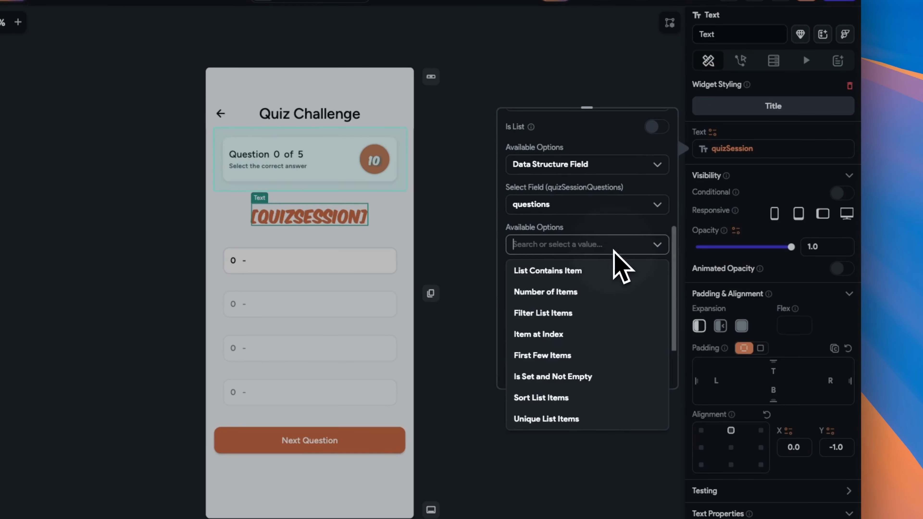
pyautogui.click(574, 334)
pyautogui.click(599, 287)
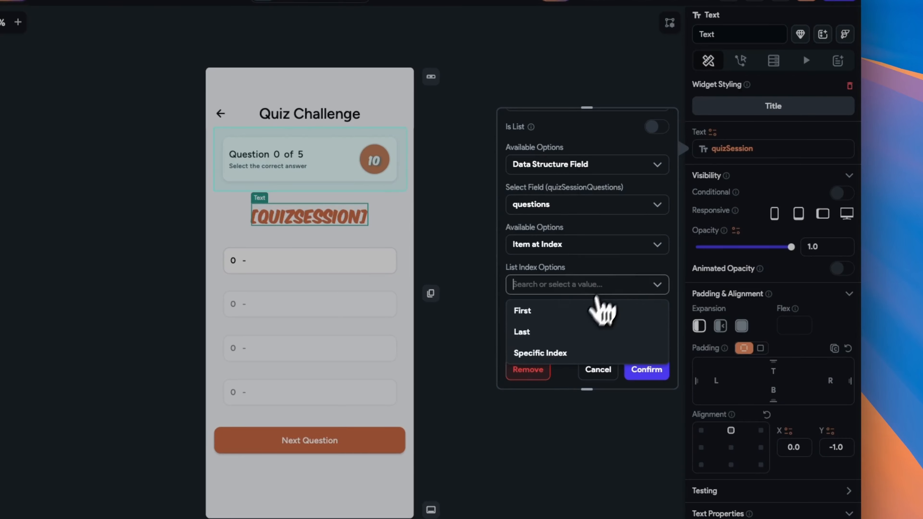
pyautogui.click(574, 355)
pyautogui.scroll(-5, 578, 354)
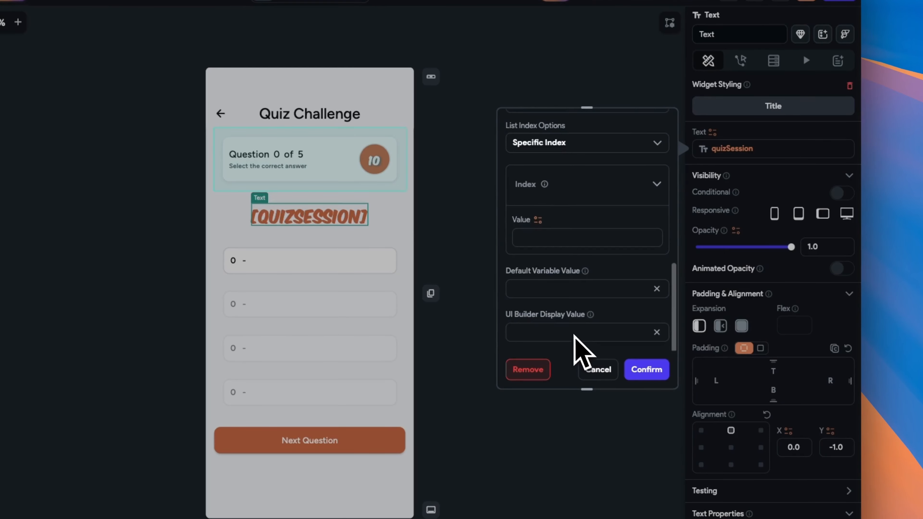
# Set the list index value to the App State variable lastAchievedLevel and confirm it
pyautogui.click(538, 221)
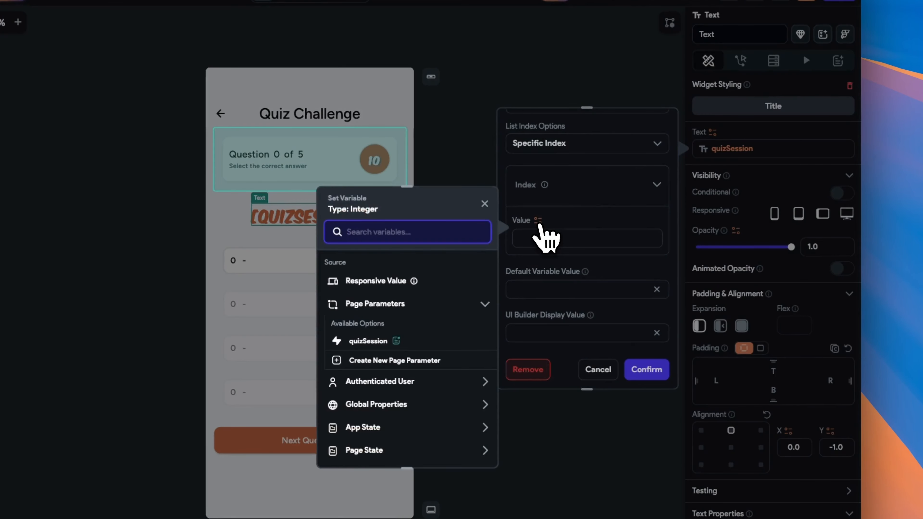
pyautogui.click(394, 429)
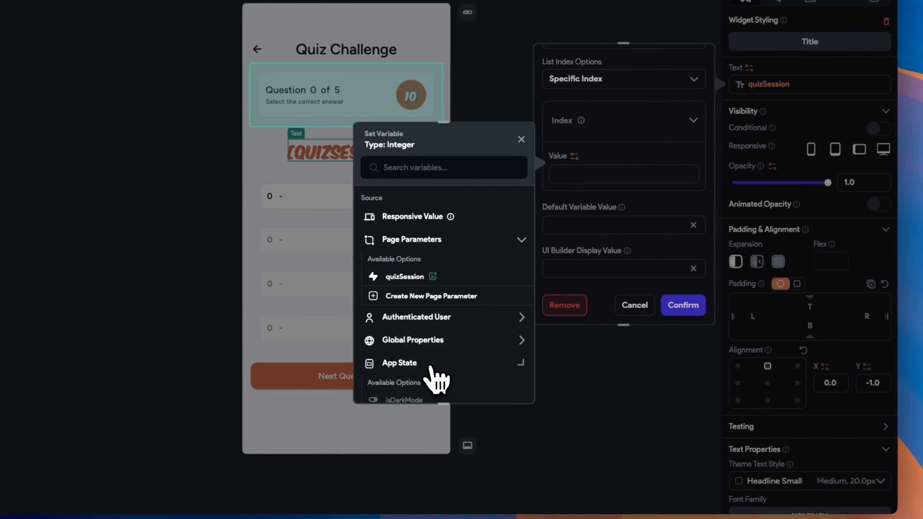
pyautogui.scroll(-5, 451, 366)
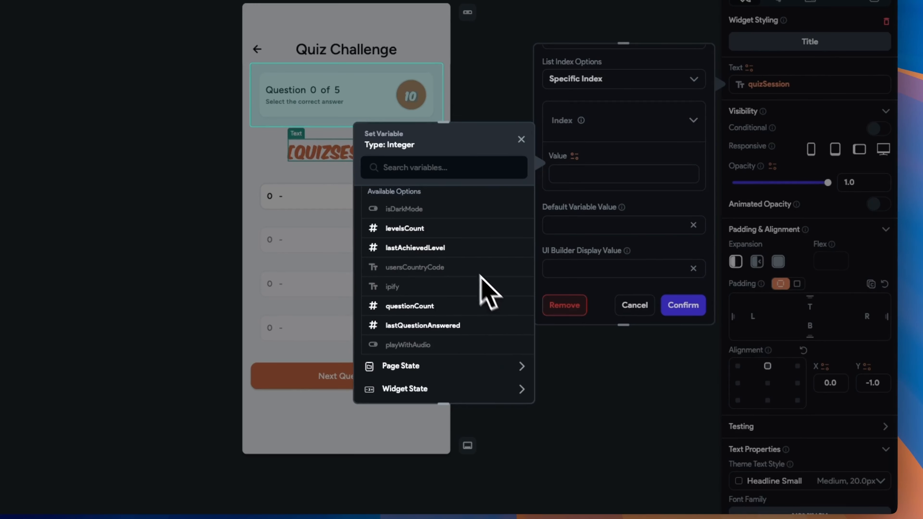
pyautogui.click(439, 249)
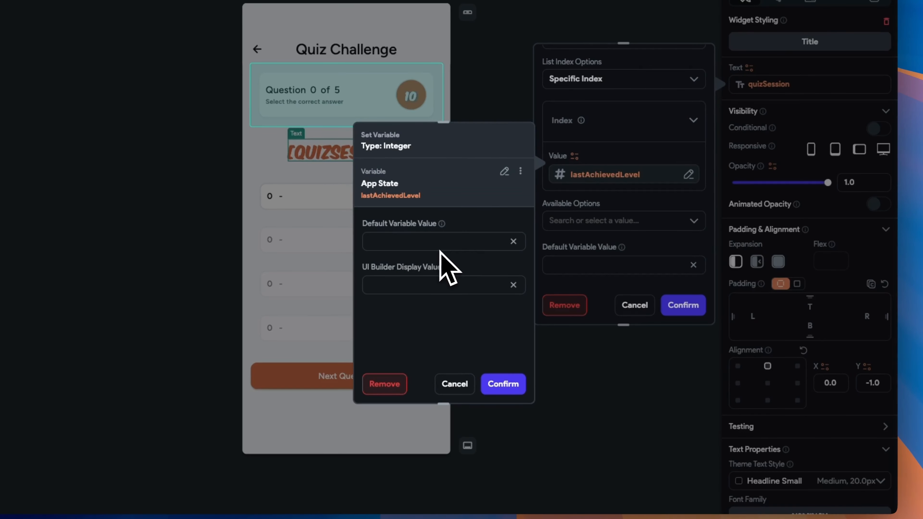
pyautogui.click(497, 382)
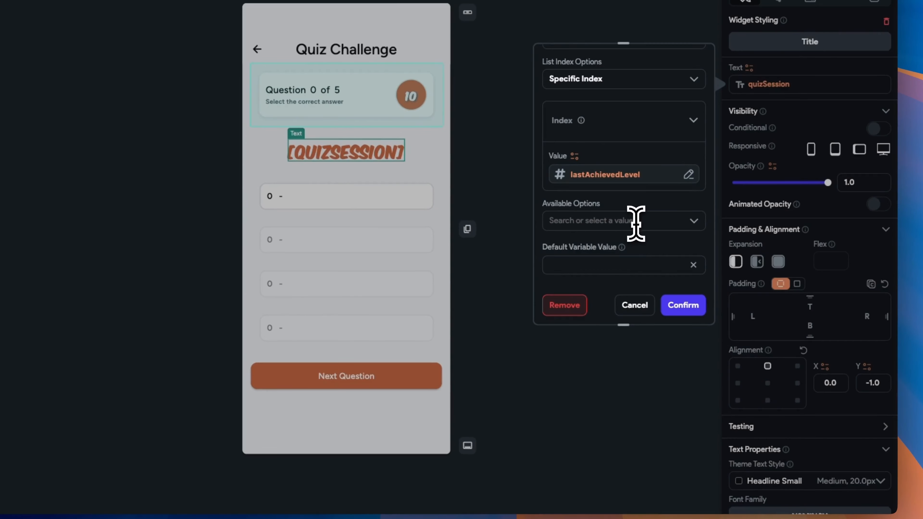
# Extract the question field from the indexed item using the Data Structure Field option
pyautogui.click(636, 222)
pyautogui.click(622, 244)
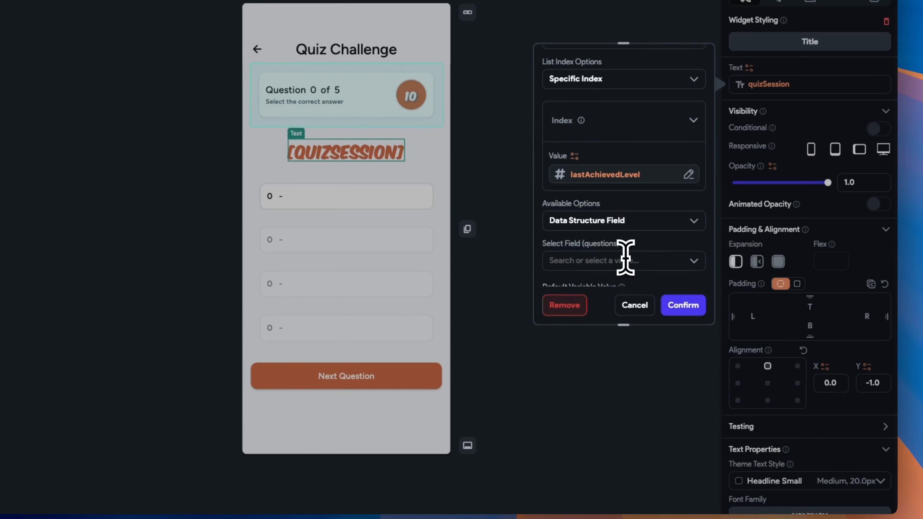
pyautogui.click(622, 258)
pyautogui.click(614, 255)
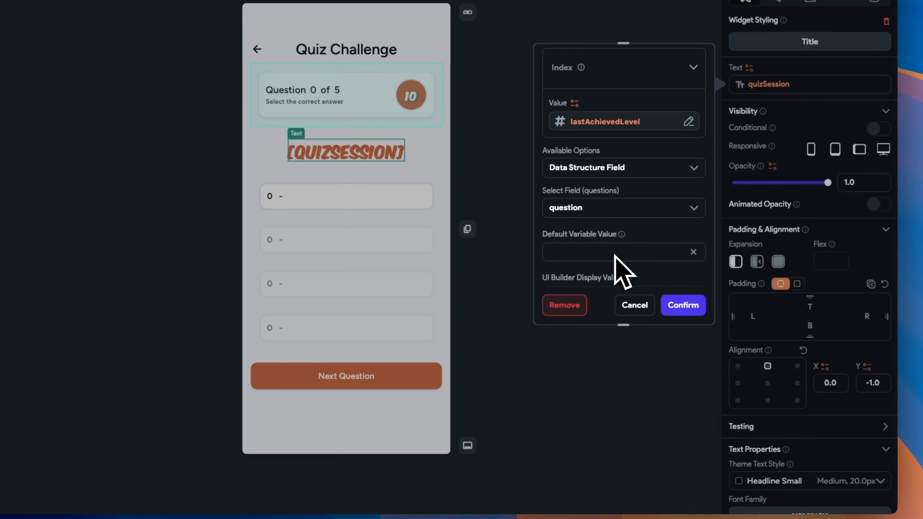
# Set both the default variable value and the UI Builder display value to "The question is..." and confirm the text binding
pyautogui.click(683, 307)
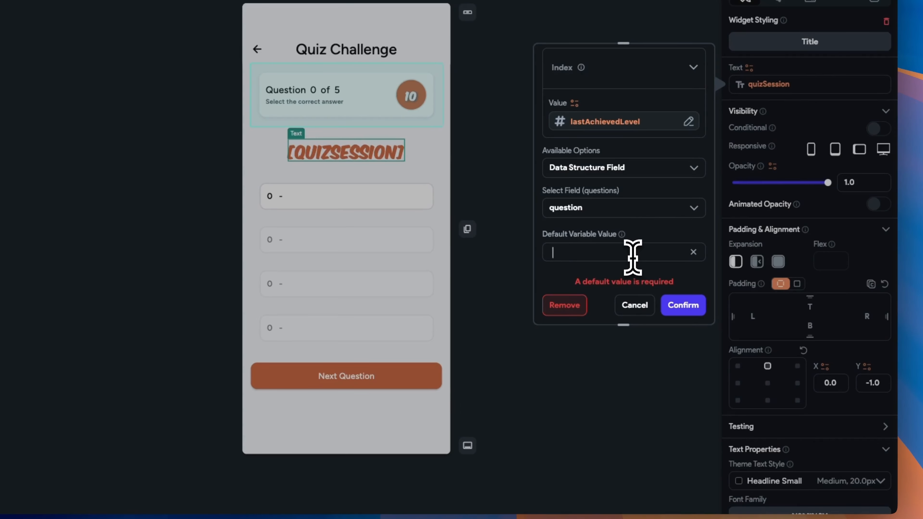
pyautogui.write('The question')
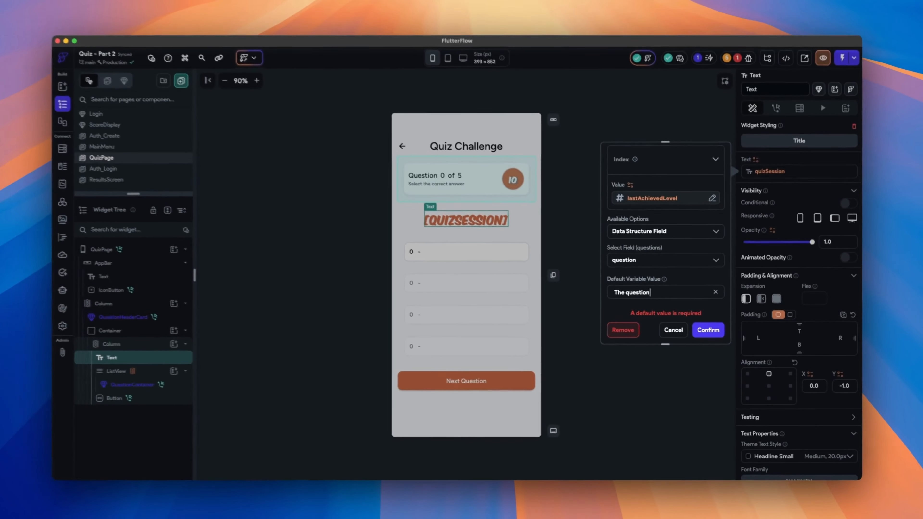
pyautogui.write(' is...')
pyautogui.press('super+a')
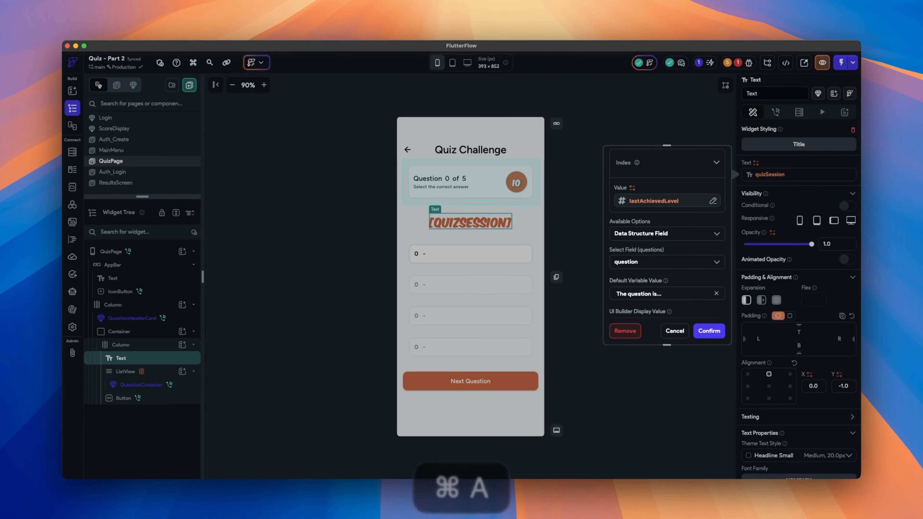
pyautogui.press('super+c')
pyautogui.scroll(-1, 680, 297)
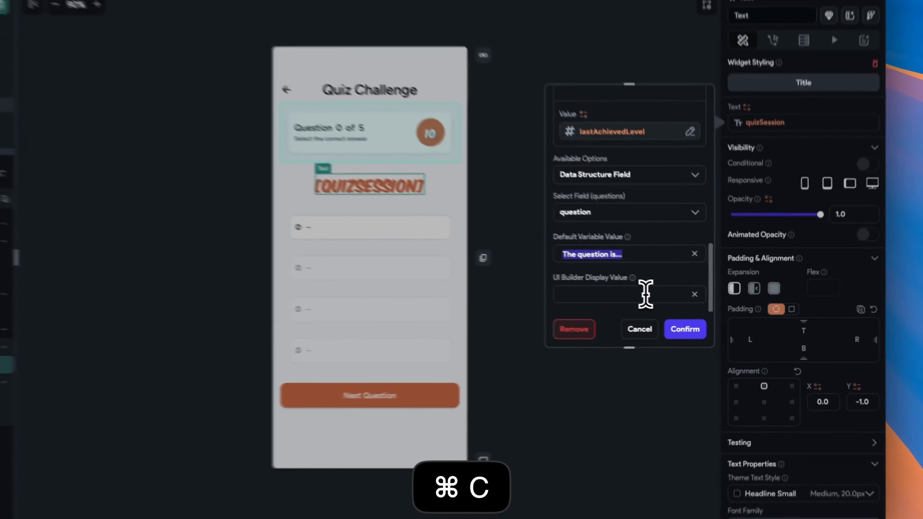
pyautogui.click(645, 294)
pyautogui.press('super+v')
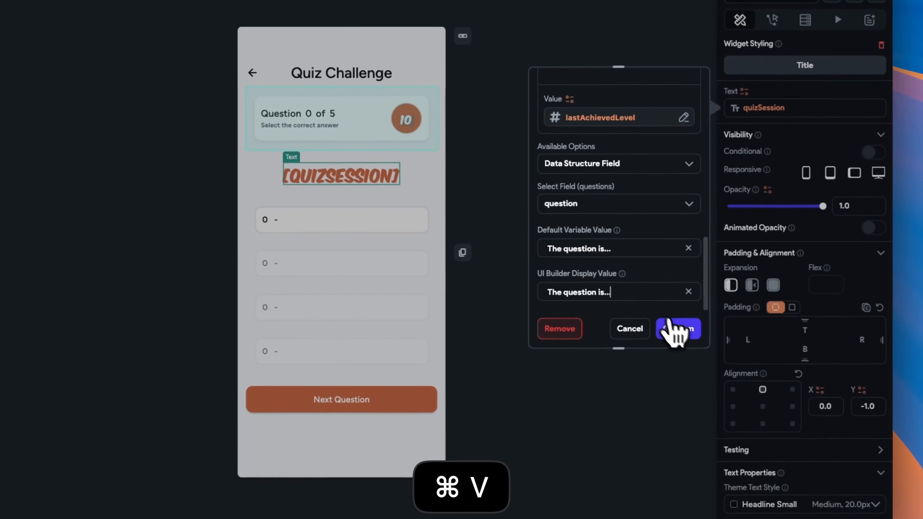
pyautogui.click(685, 329)
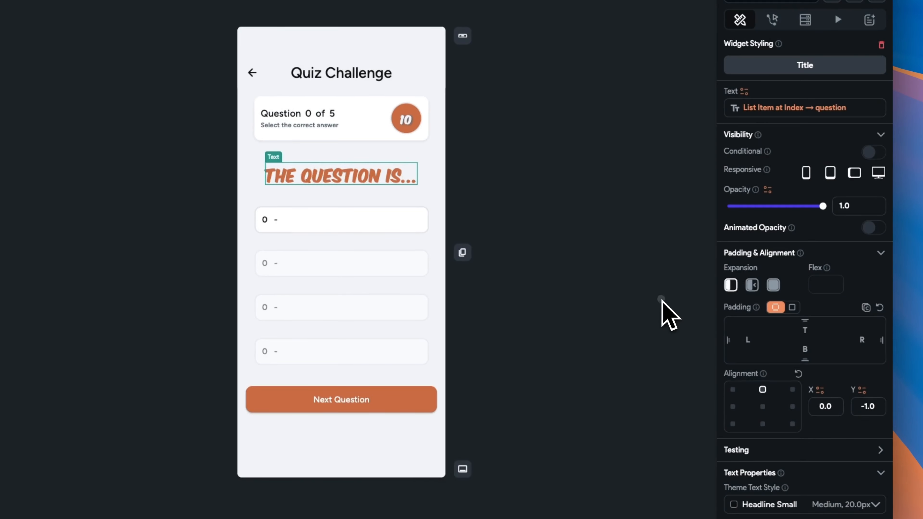
pyautogui.click(669, 315)
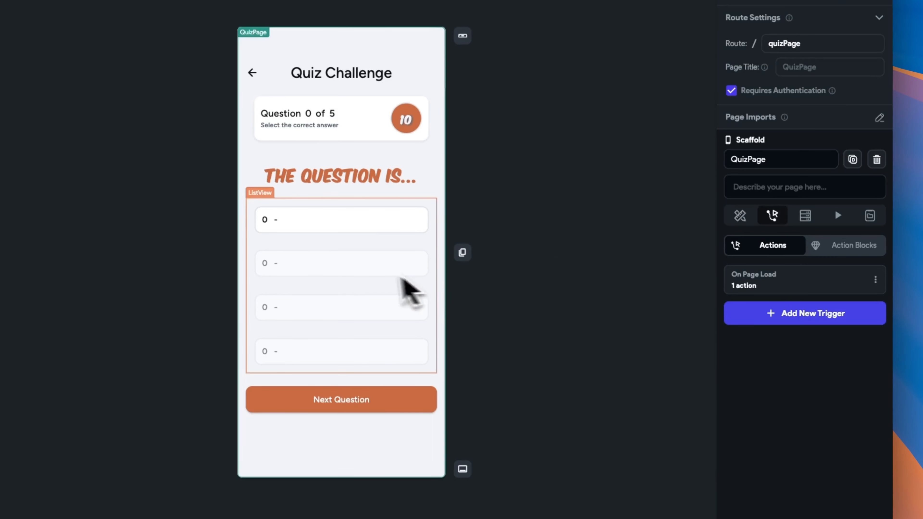
# Review the variable binding that generates the answer ListView's children on QuizPage, including its list index, and confirm it
pyautogui.click(367, 271)
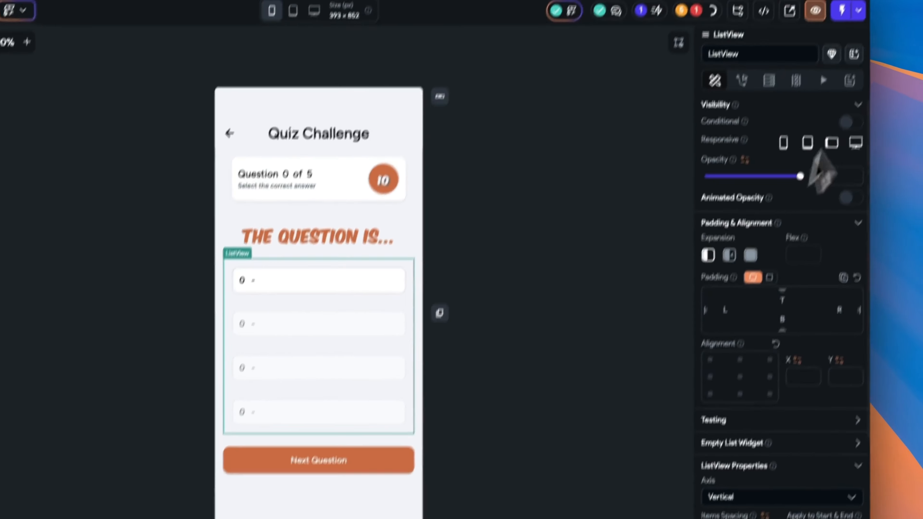
pyautogui.click(819, 19)
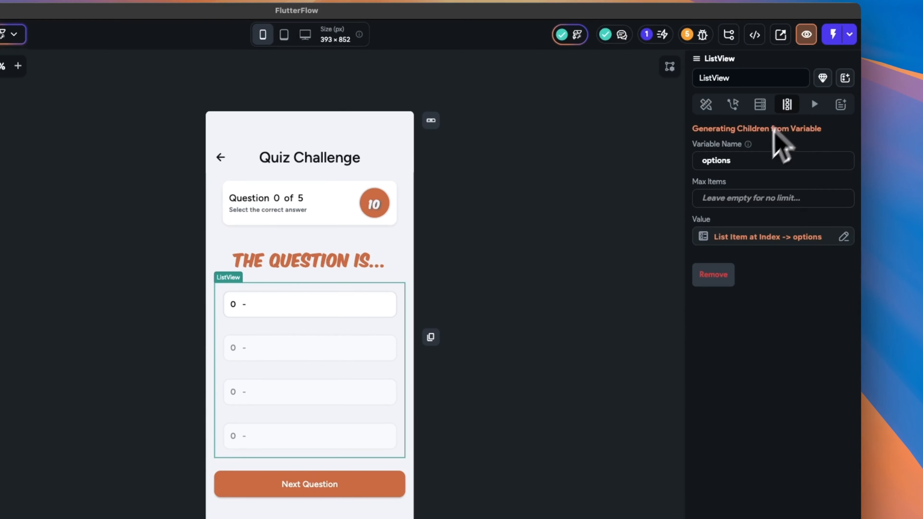
pyautogui.click(779, 236)
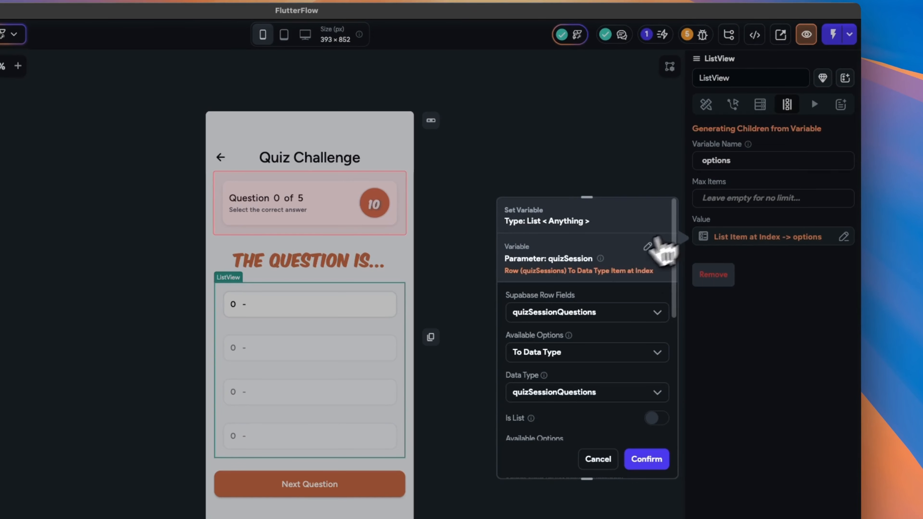
pyautogui.scroll(-5, 642, 396)
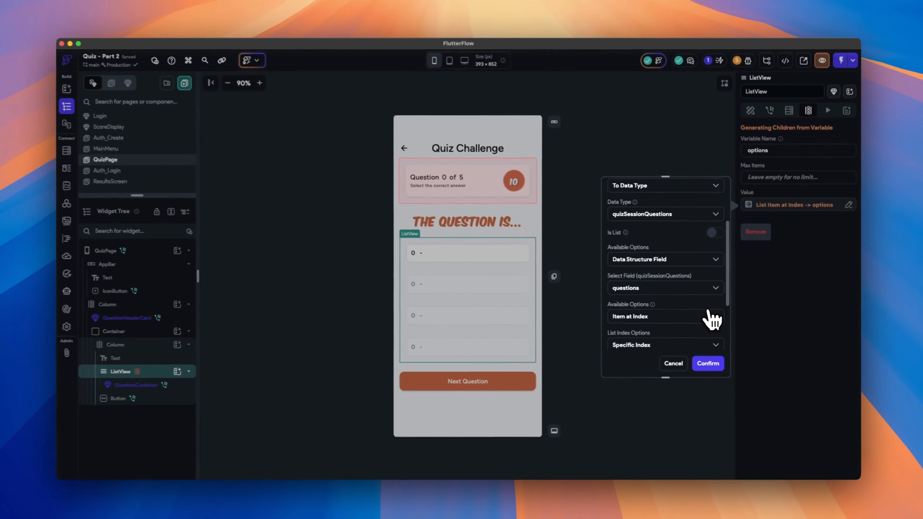
pyautogui.scroll(-5, 708, 292)
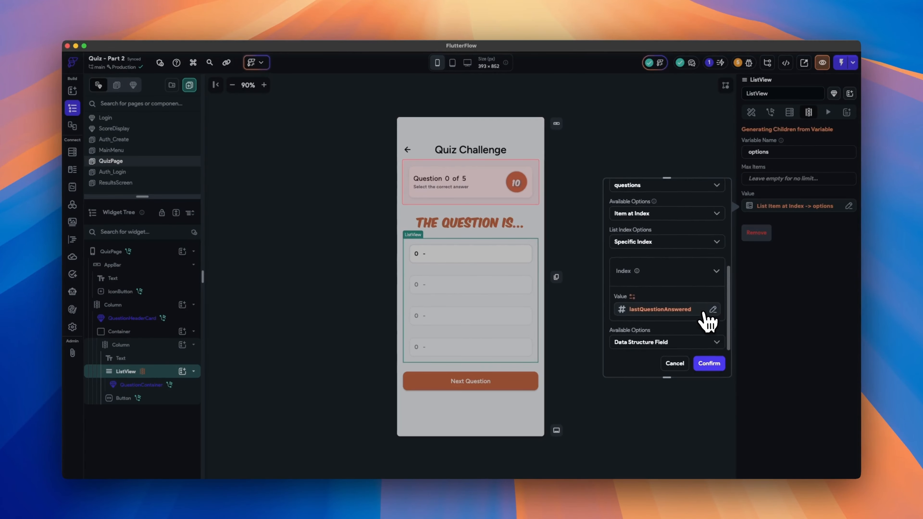
pyautogui.scroll(1, 708, 321)
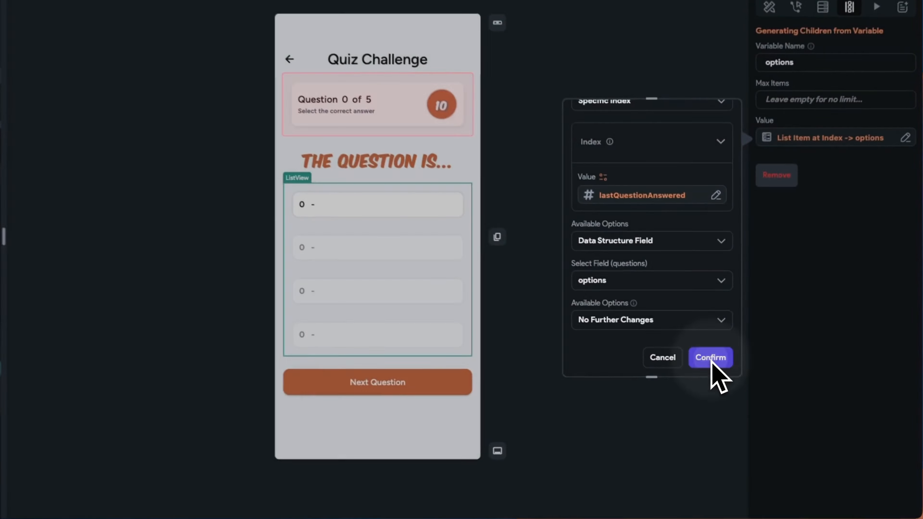
pyautogui.click(709, 364)
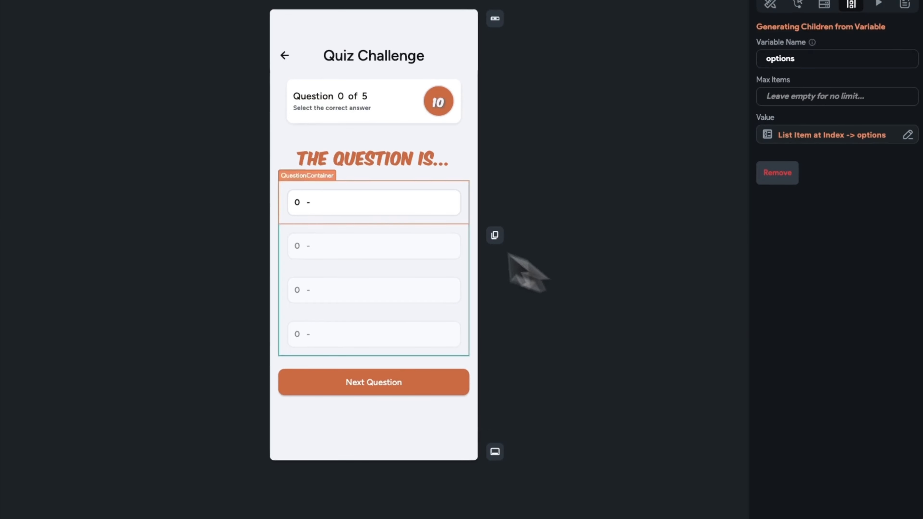
# Open the On Tap action flow of the QuestionContainer in the answer list
pyautogui.click(343, 204)
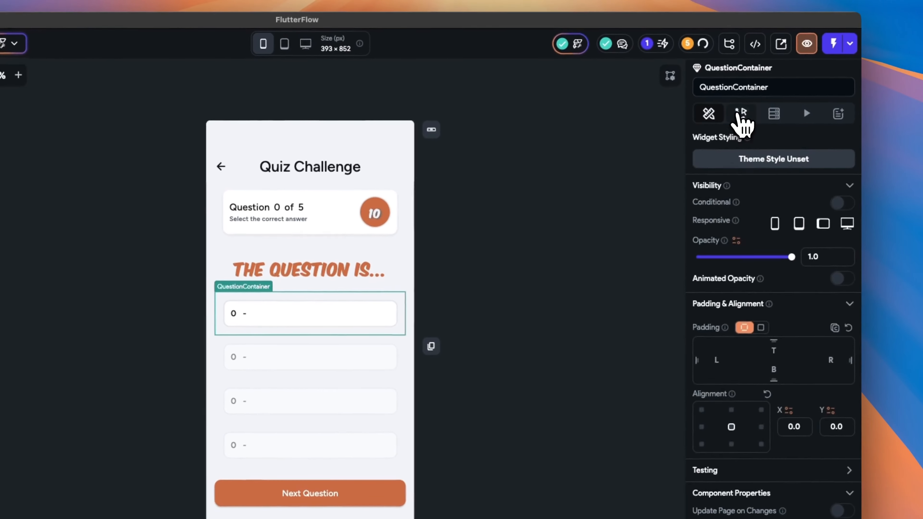
pyautogui.click(804, 3)
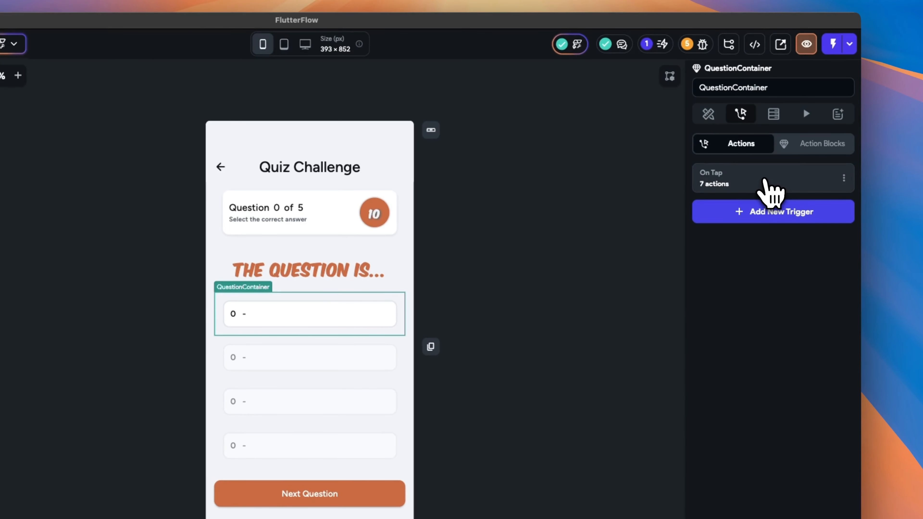
pyautogui.click(770, 182)
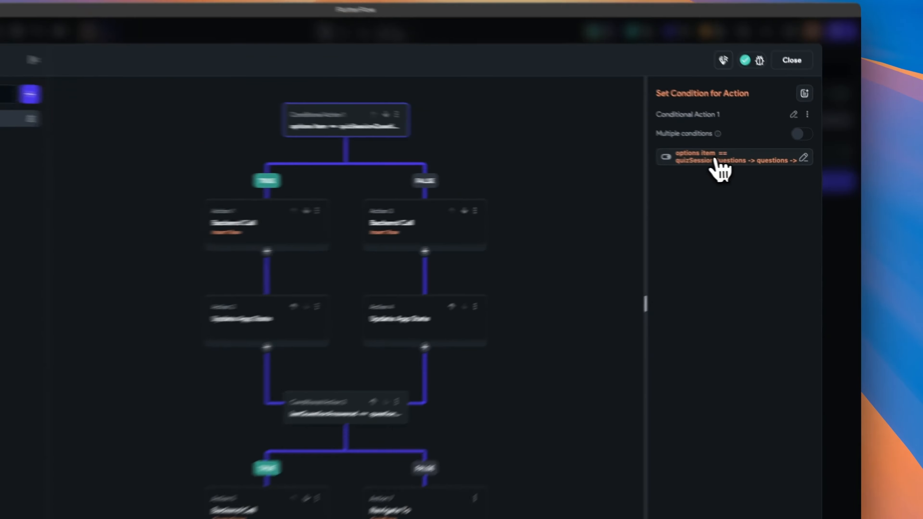
# Examine both compared values in Conditional Action 1, including the second value's correct-answer binding, and confirm the condition
pyautogui.click(750, 164)
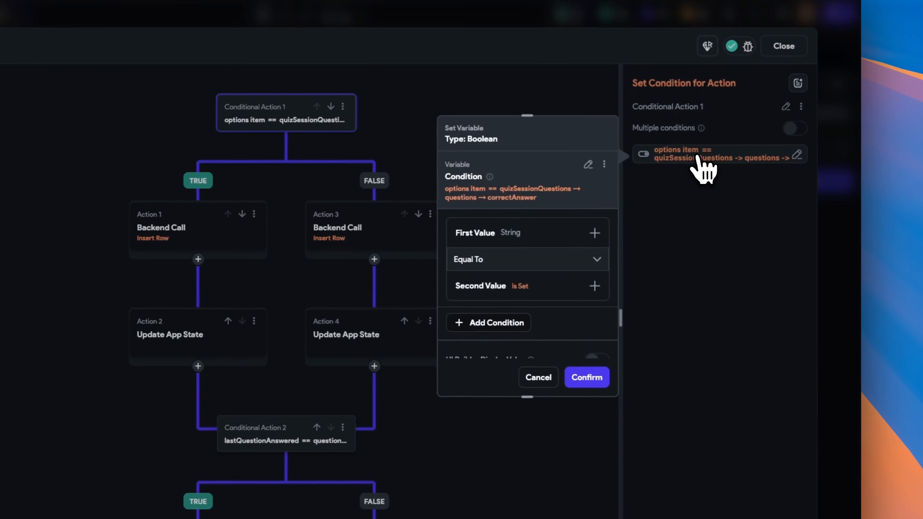
pyautogui.click(551, 237)
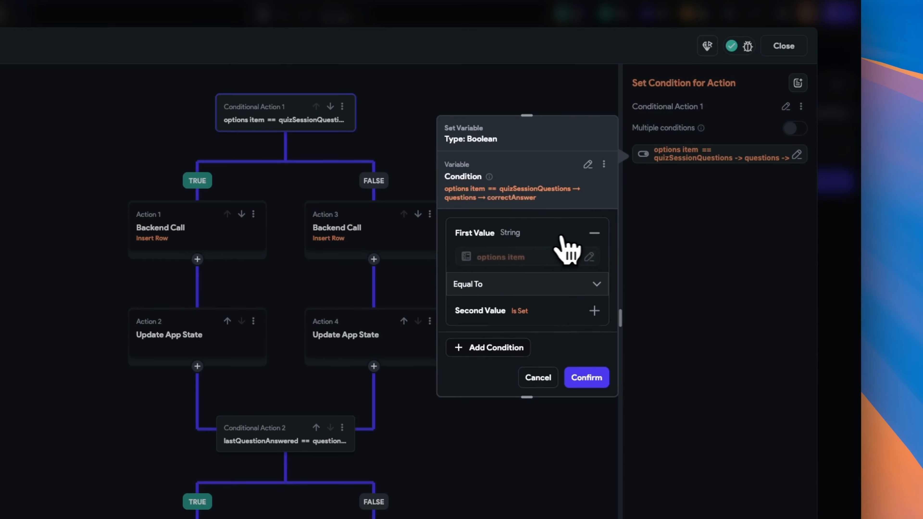
pyautogui.click(547, 315)
pyautogui.scroll(-2, 553, 327)
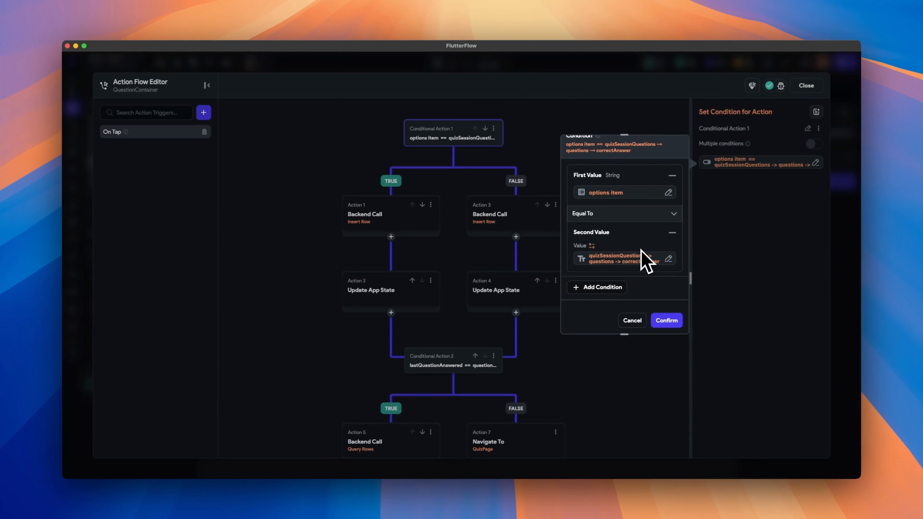
pyautogui.click(641, 262)
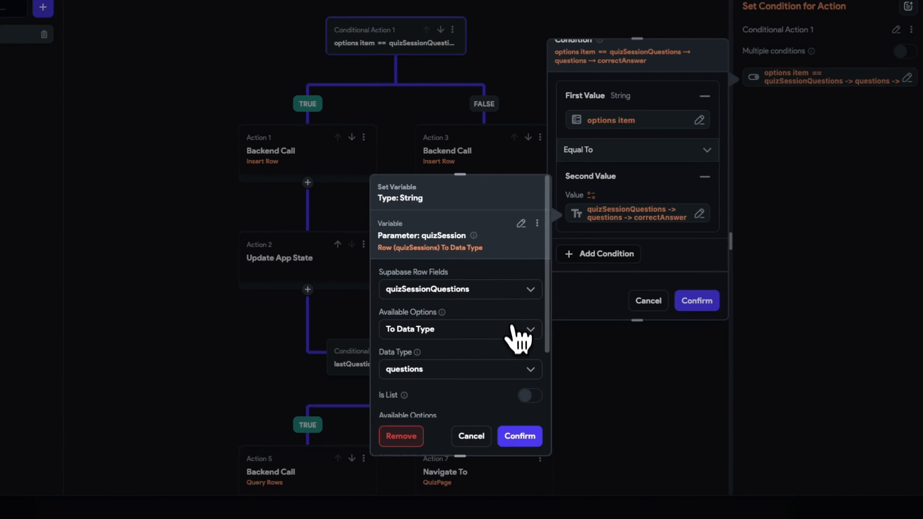
pyautogui.scroll(-5, 519, 339)
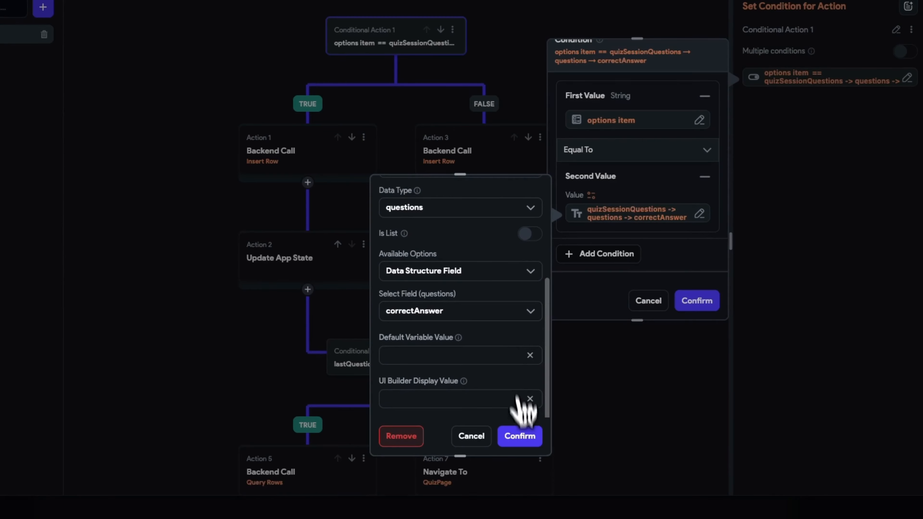
pyautogui.click(520, 437)
pyautogui.click(697, 304)
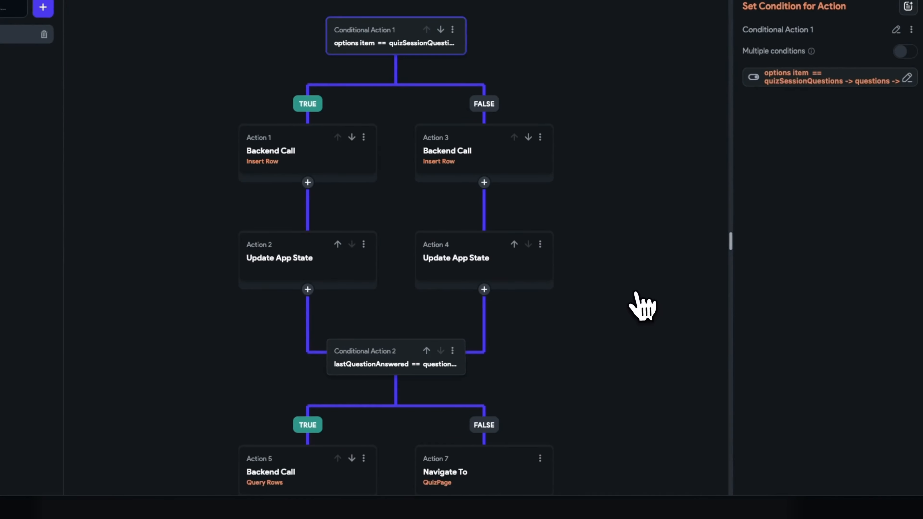
# Review the isCorrect, answeredAt, userAnswer and sessionId fields of the TRUE branch's Insert Row action, confirming the sessionId binding
pyautogui.click(311, 159)
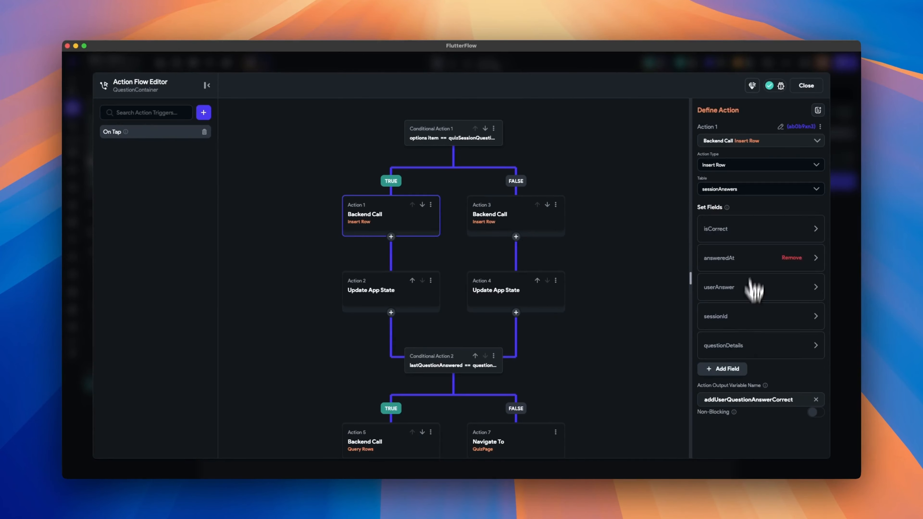
pyautogui.click(748, 228)
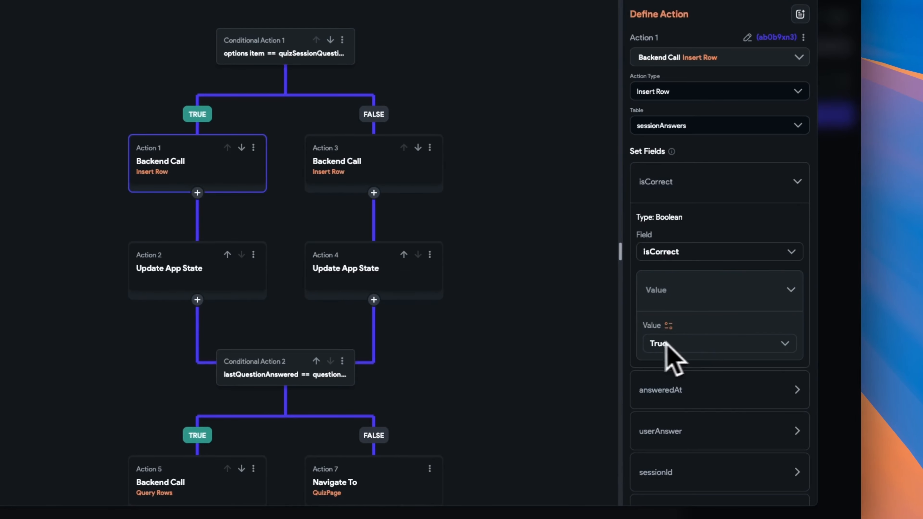
pyautogui.click(707, 397)
pyautogui.scroll(-5, 690, 386)
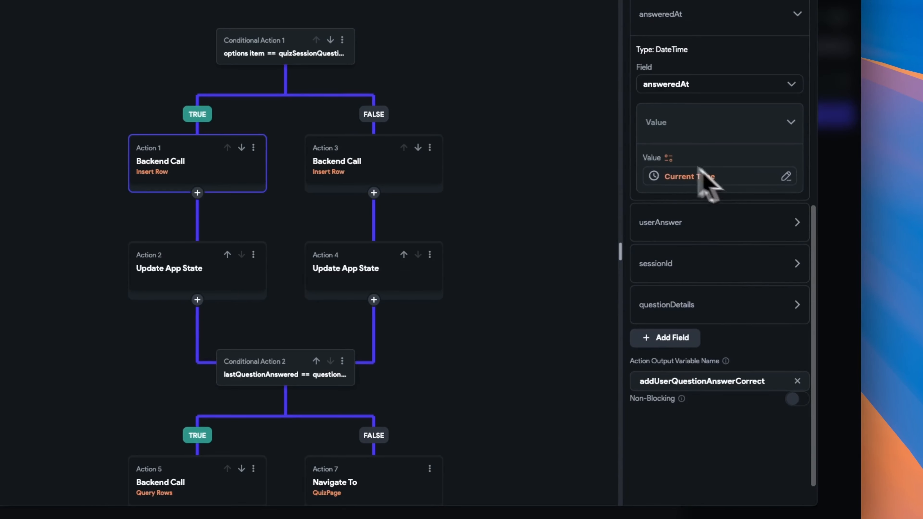
pyautogui.click(708, 231)
pyautogui.scroll(-4, 721, 327)
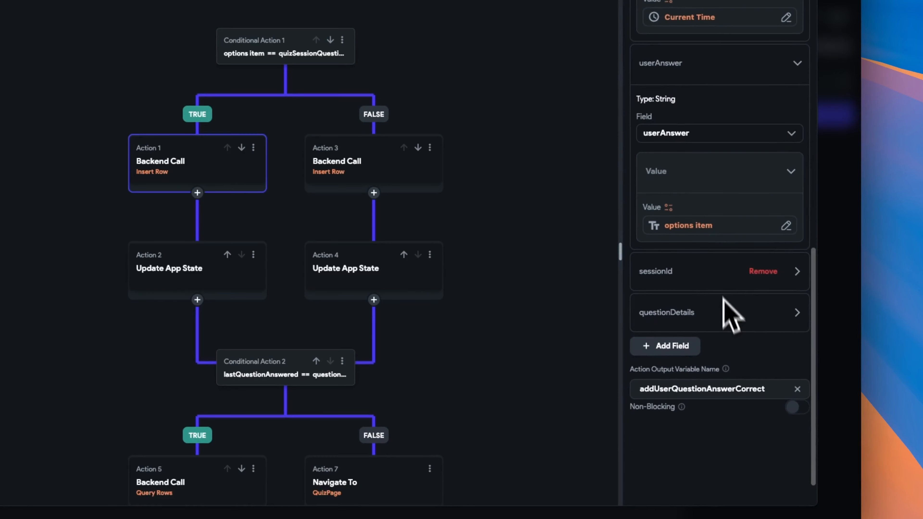
pyautogui.click(704, 285)
pyautogui.scroll(-4, 714, 320)
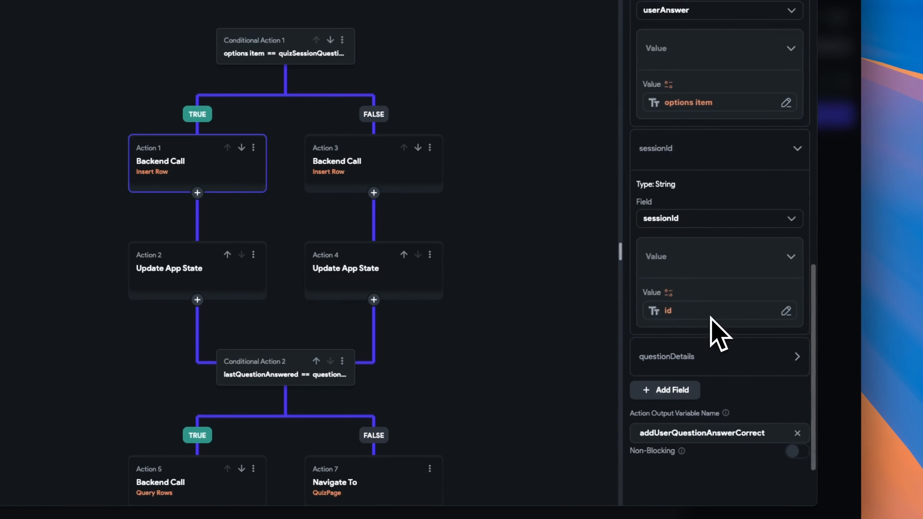
pyautogui.click(660, 279)
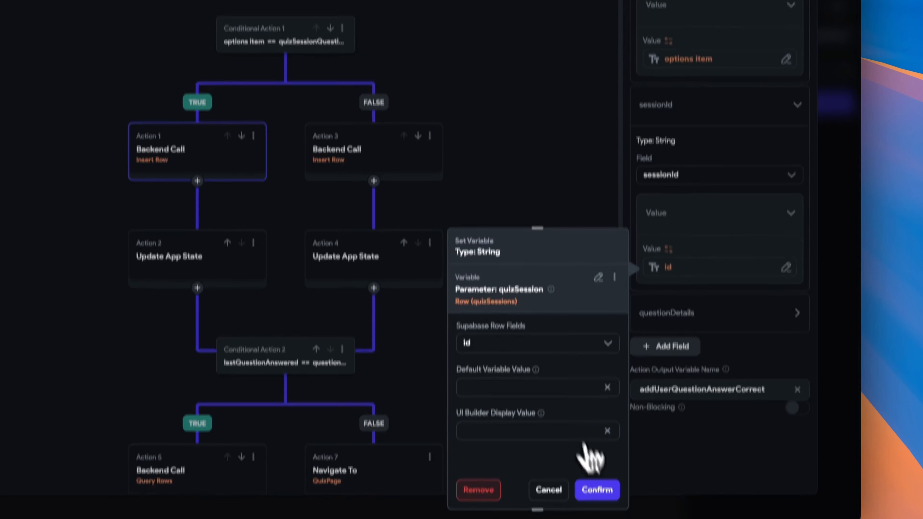
pyautogui.click(597, 502)
# Inspect the questionDetails field's variable binding in the TRUE branch's Insert Row action, down to its JSON conversion, and confirm it
pyautogui.click(712, 328)
pyautogui.scroll(-6, 724, 291)
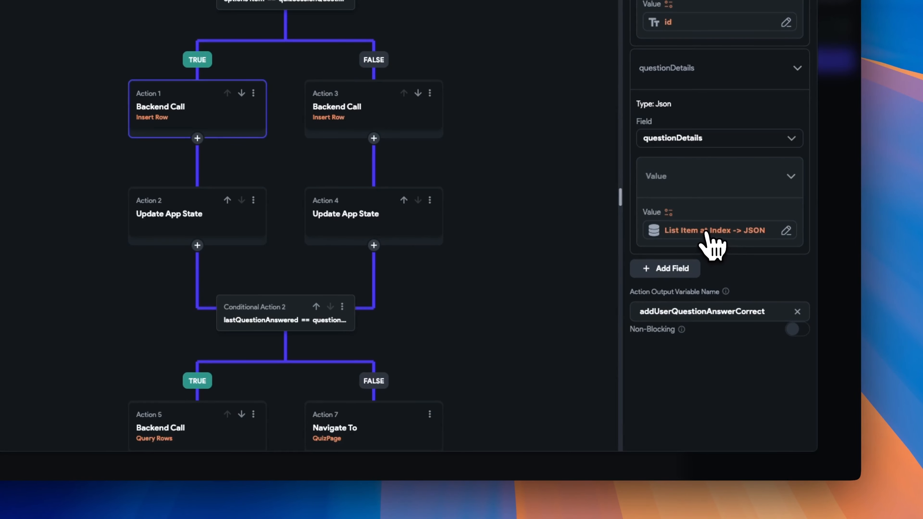
pyautogui.click(712, 242)
pyautogui.scroll(-4, 592, 302)
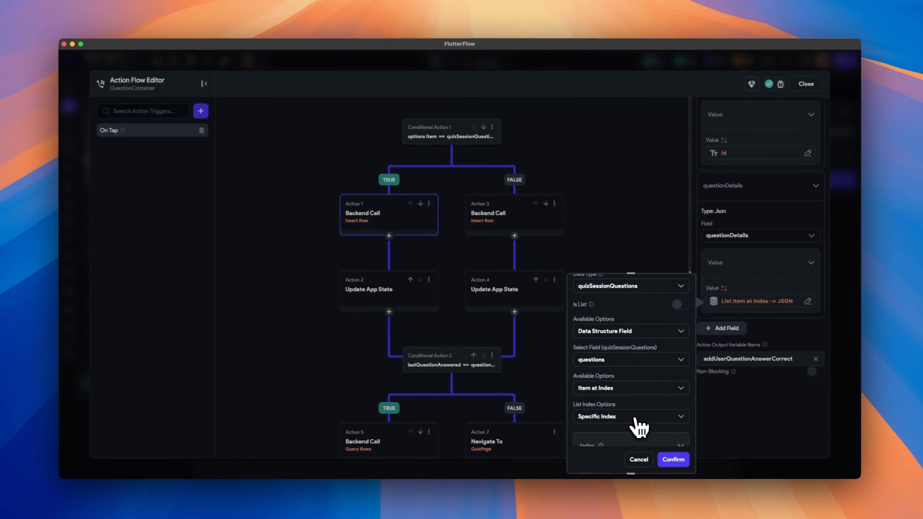
pyautogui.scroll(-4, 548, 404)
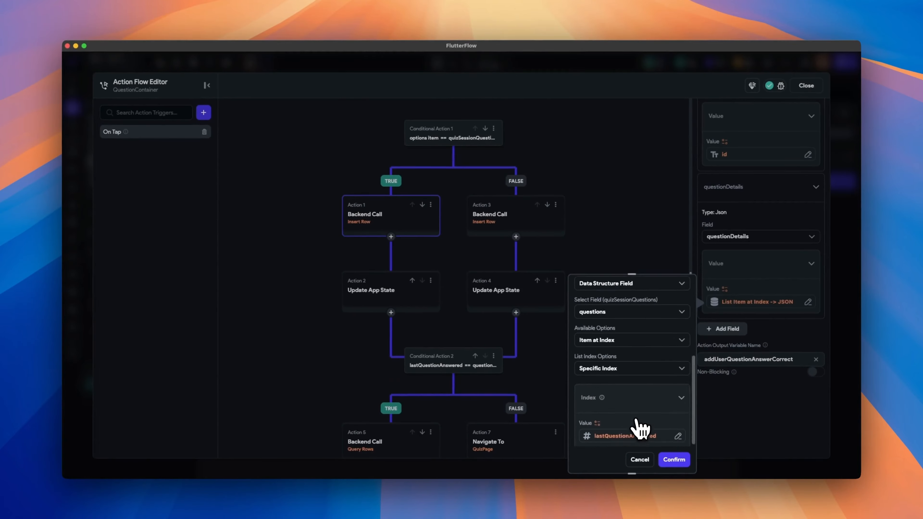
pyautogui.scroll(-1, 641, 429)
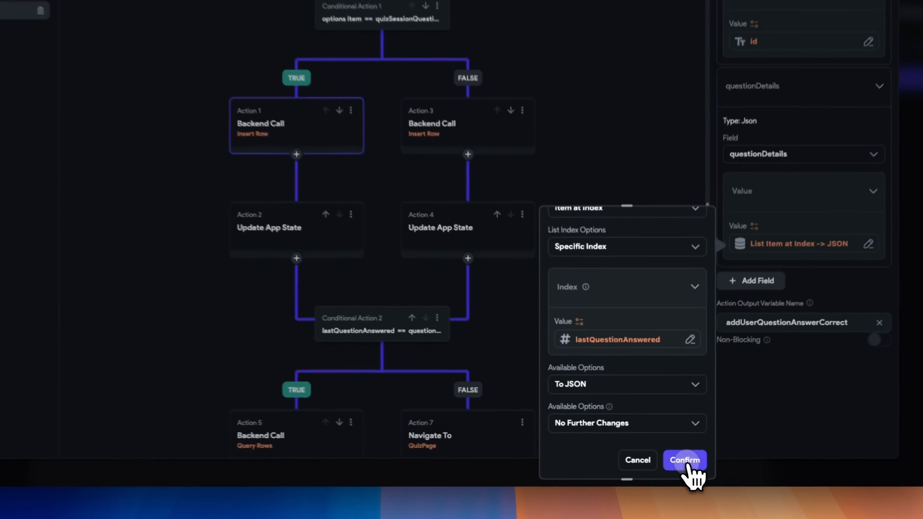
pyautogui.click(674, 459)
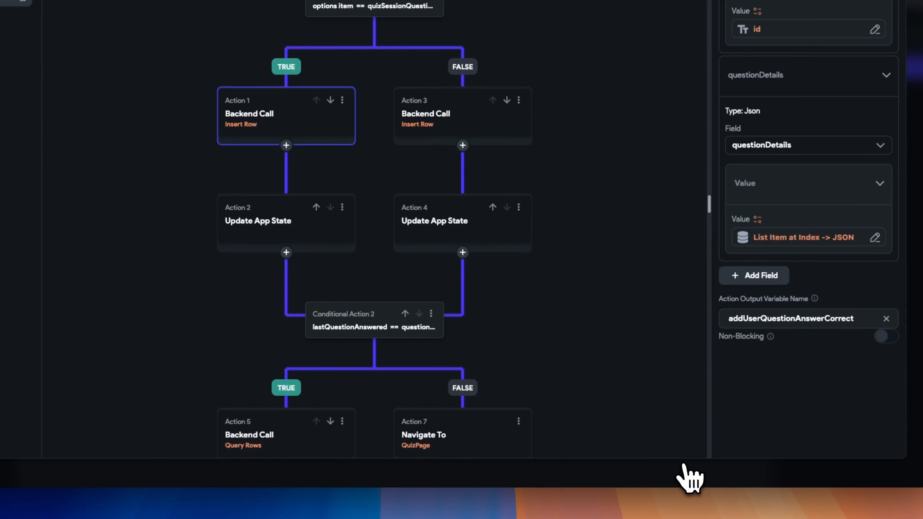
# Review the field values of the FALSE branch's Insert Row action and the Update App State settings in both branches
pyautogui.click(439, 123)
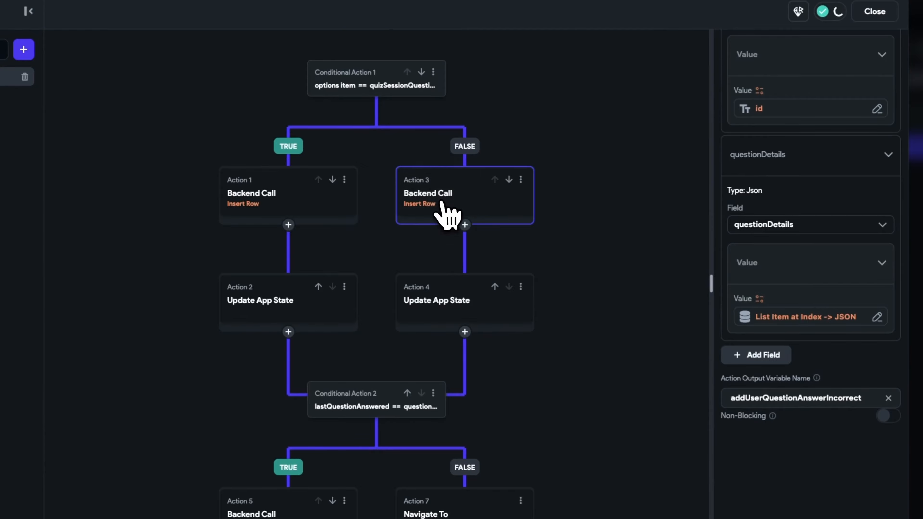
pyautogui.scroll(10, 809, 272)
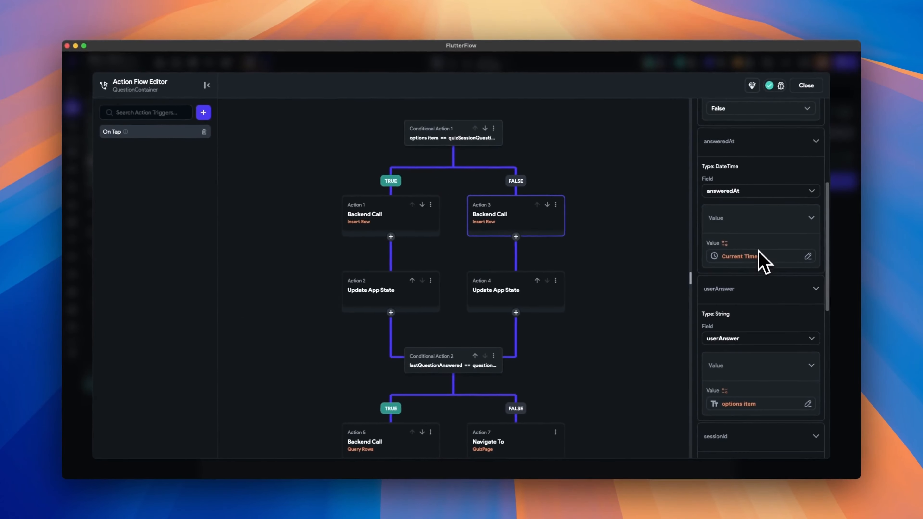
pyautogui.scroll(5, 721, 125)
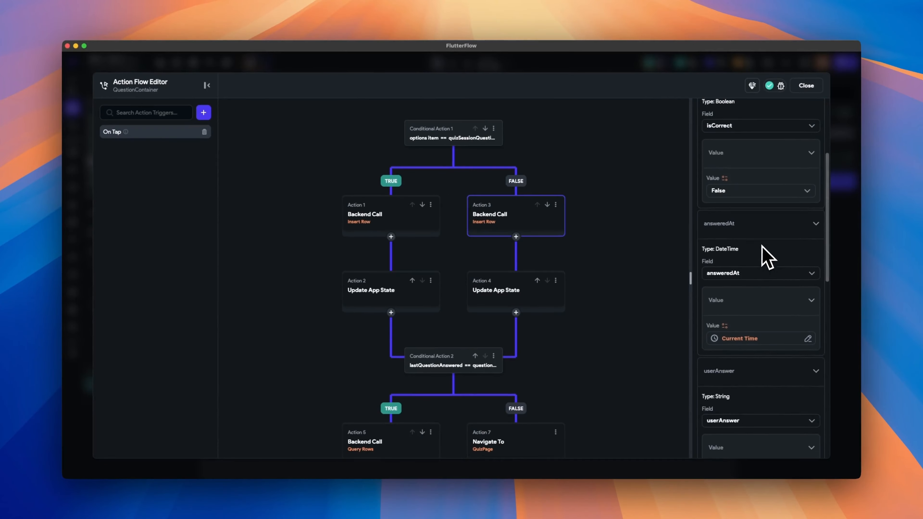
pyautogui.scroll(3, 741, 214)
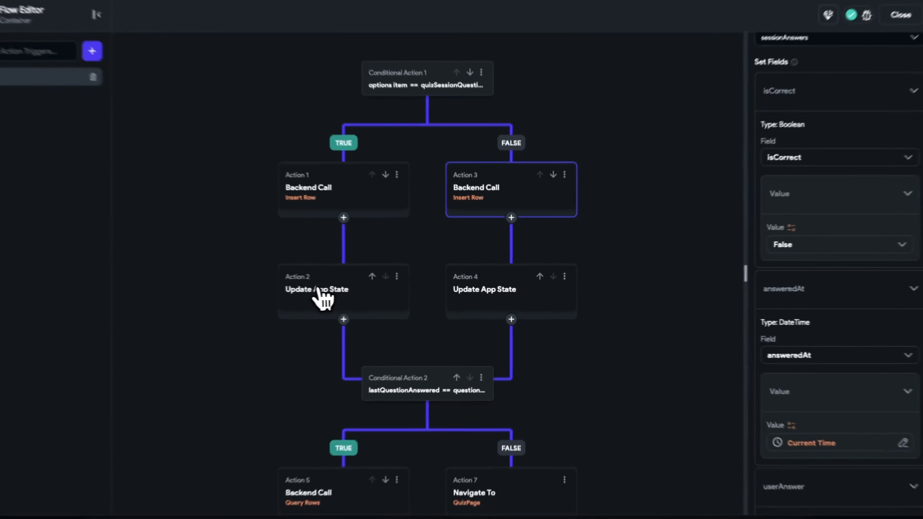
pyautogui.click(372, 290)
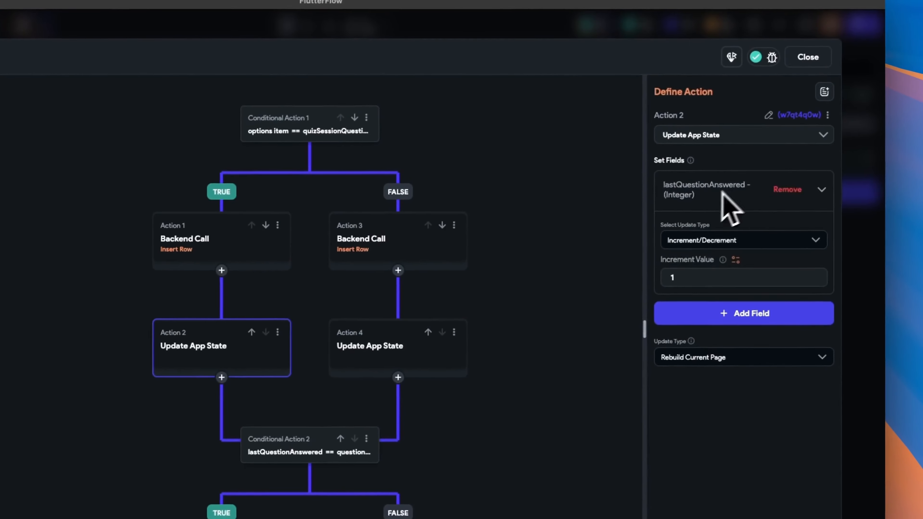
pyautogui.click(475, 301)
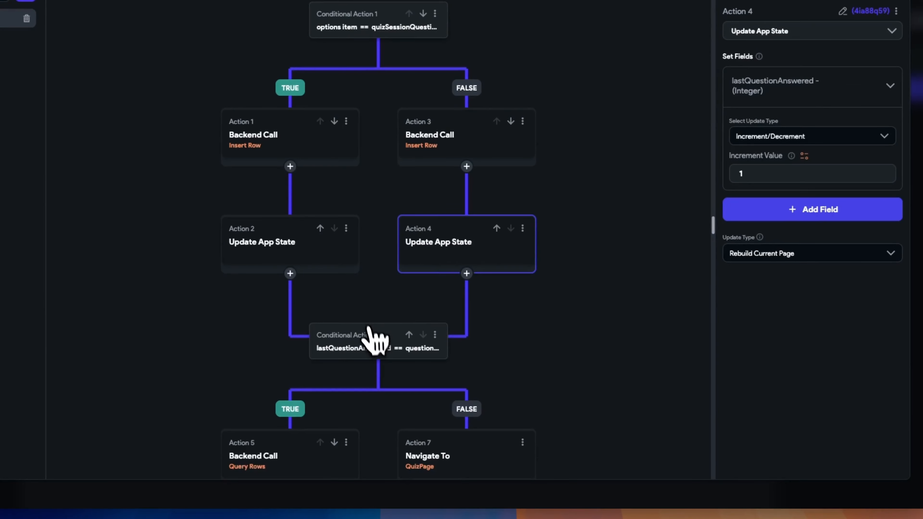
# Inspect Conditional Action 2, including the second value its condition compares with lastQuestionAnswered, and confirm the condition
pyautogui.click(378, 346)
pyautogui.scroll(-5, 578, 413)
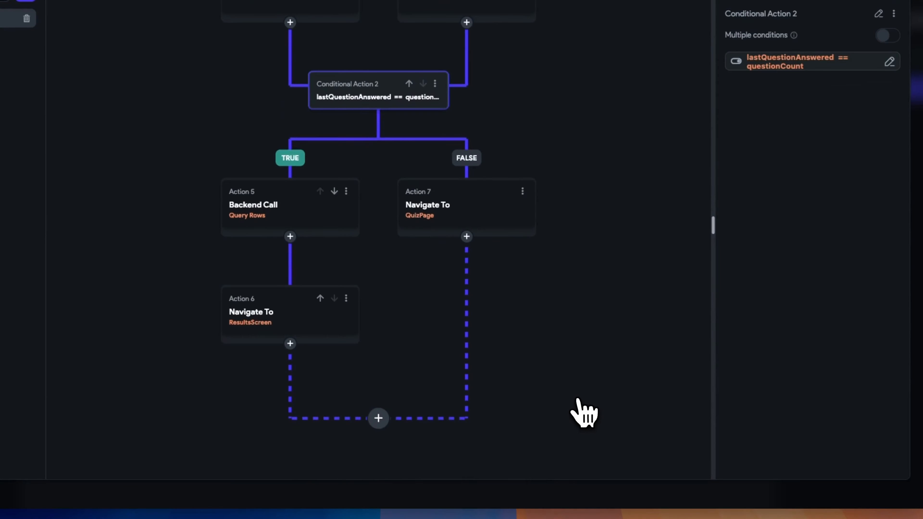
pyautogui.click(770, 64)
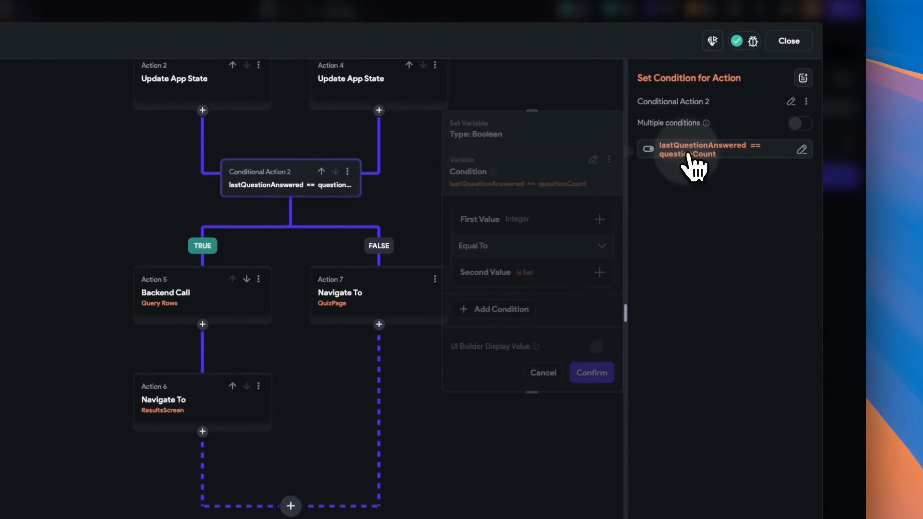
pyautogui.click(509, 278)
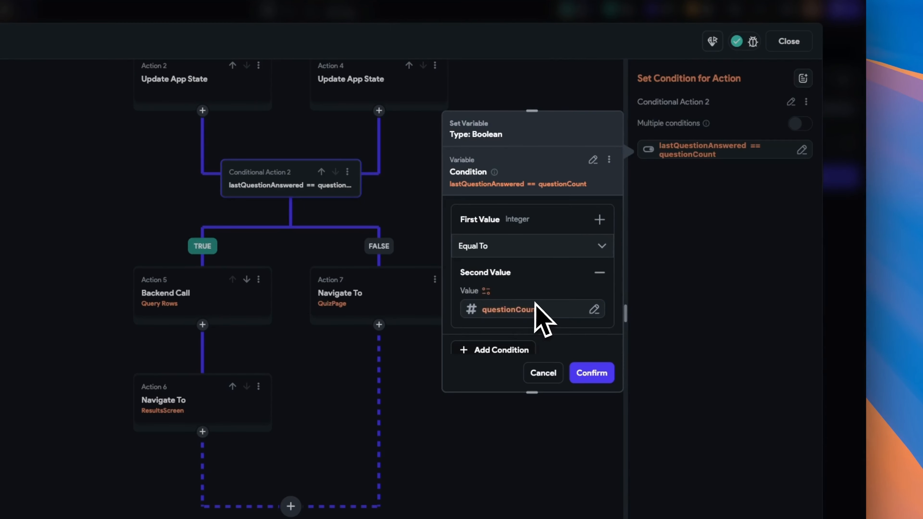
pyautogui.click(592, 374)
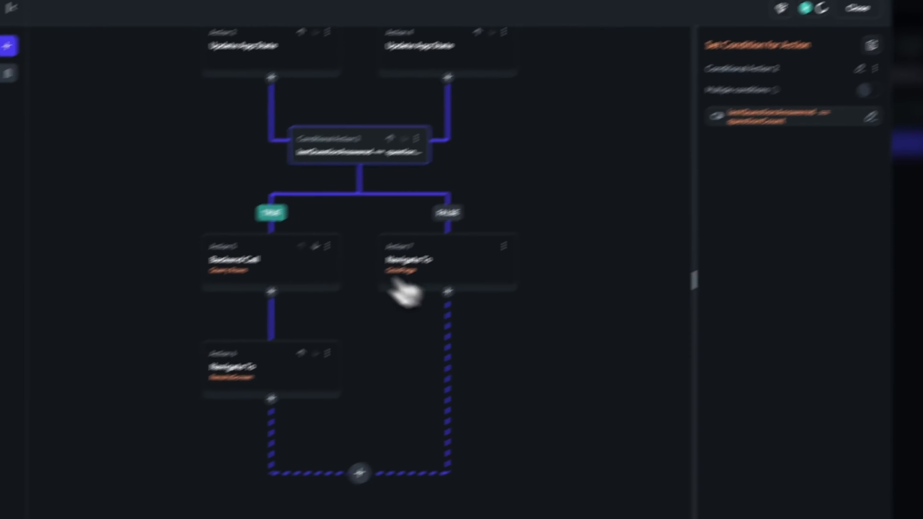
# Review both filters and the action output variable name of the Query Rows action in Conditional Action 2's TRUE branch
pyautogui.click(175, 303)
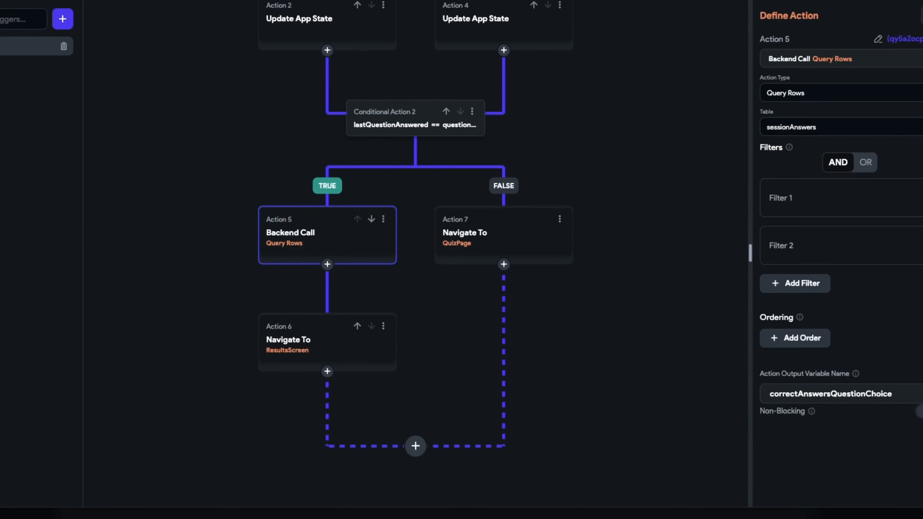
pyautogui.click(803, 200)
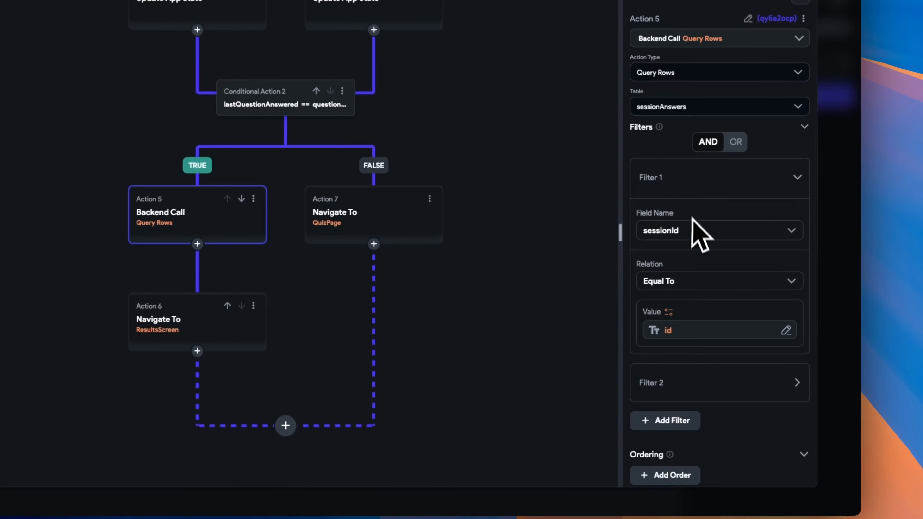
pyautogui.scroll(-4, 704, 247)
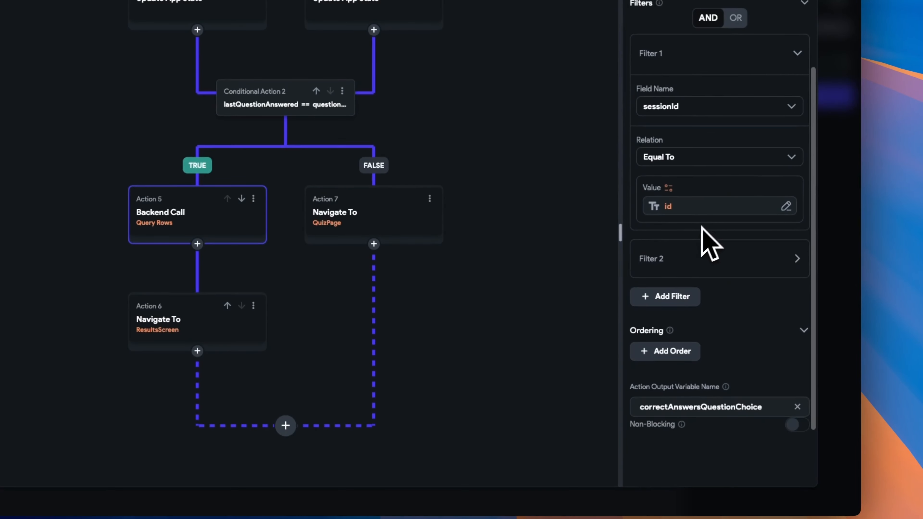
pyautogui.click(709, 273)
pyautogui.scroll(-5, 715, 290)
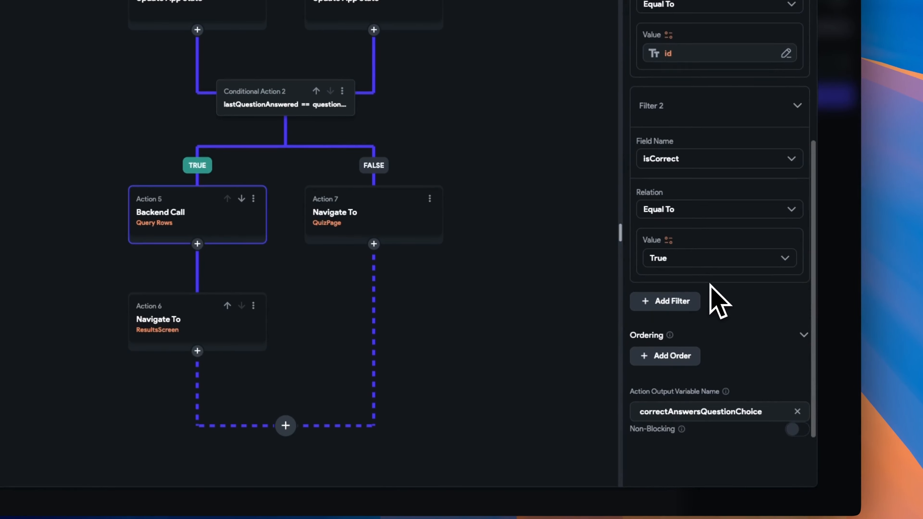
pyautogui.doubleClick(760, 410)
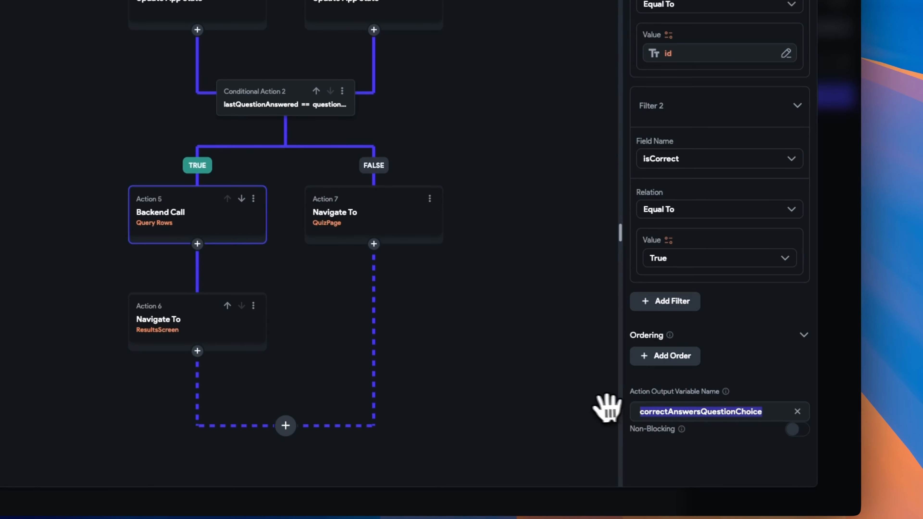
# Inspect the correctAnswers parameter's variable binding in the Navigate To ResultsScreen action and confirm it
pyautogui.click(168, 329)
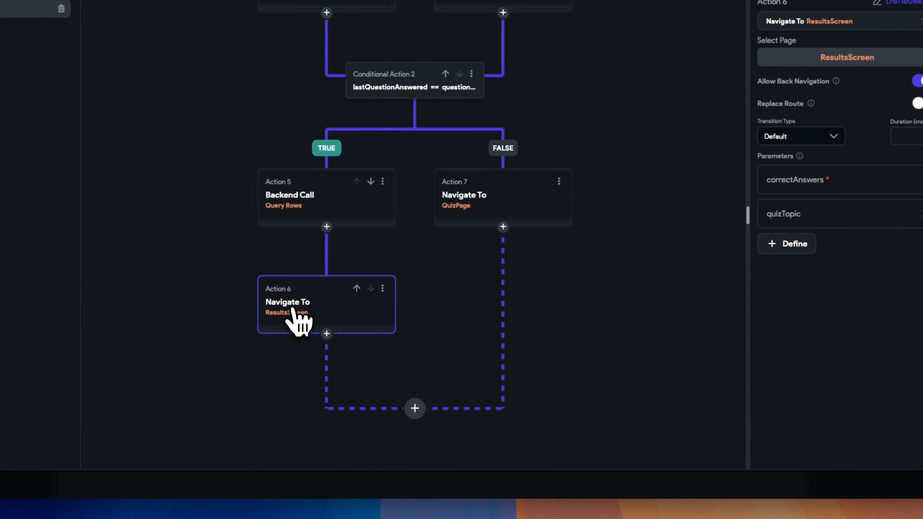
pyautogui.click(723, 179)
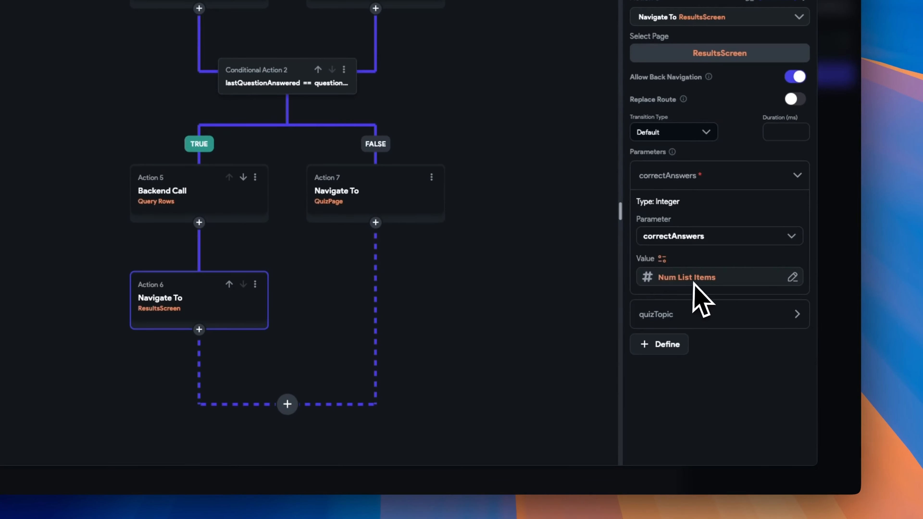
pyautogui.click(703, 282)
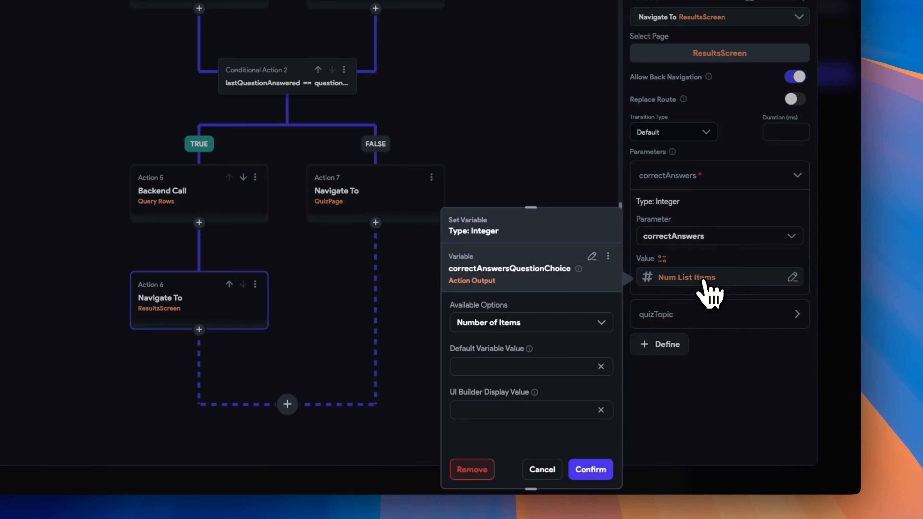
pyautogui.click(596, 470)
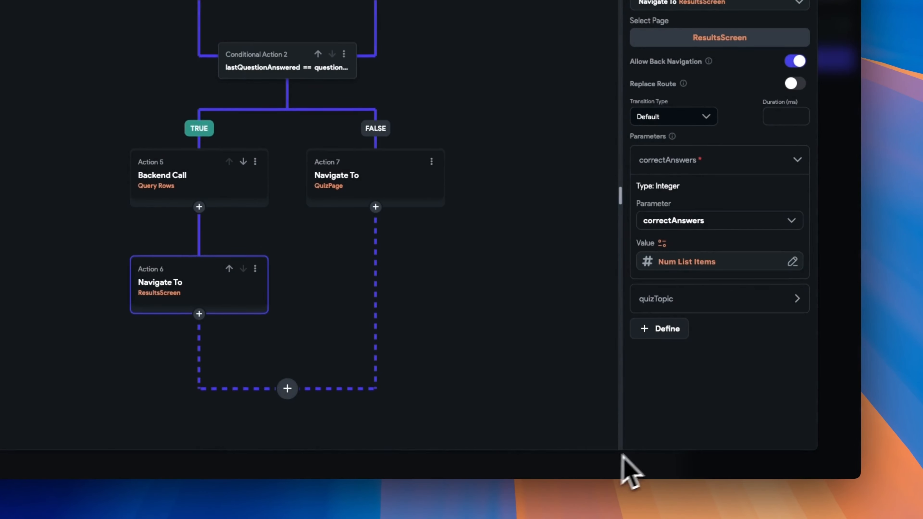
# Bind the quizTopic parameter of the Navigate To ResultsScreen action to the topic field of the quizSession page parameter
pyautogui.click(704, 301)
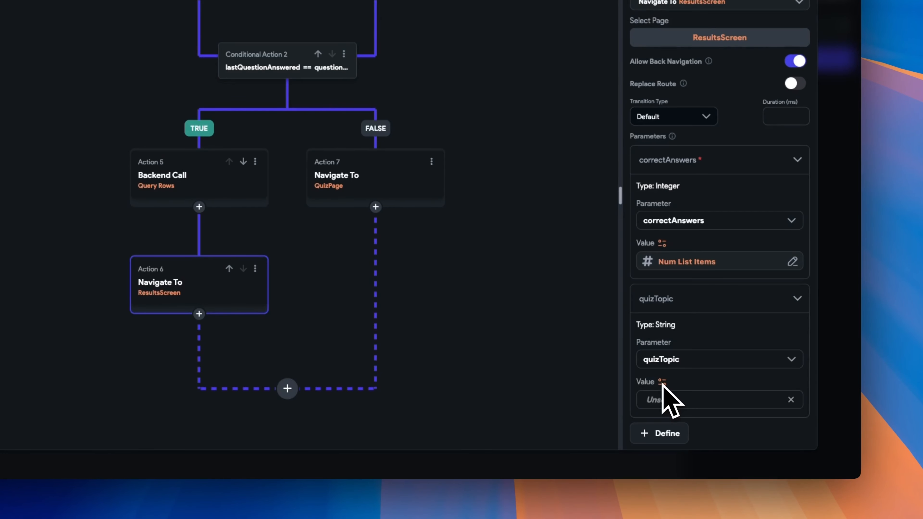
pyautogui.scroll(-3, 662, 387)
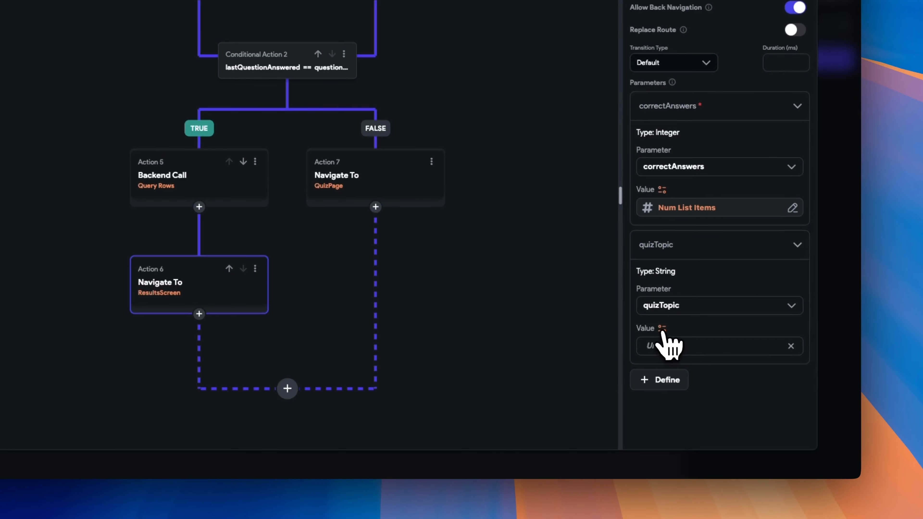
pyautogui.click(664, 343)
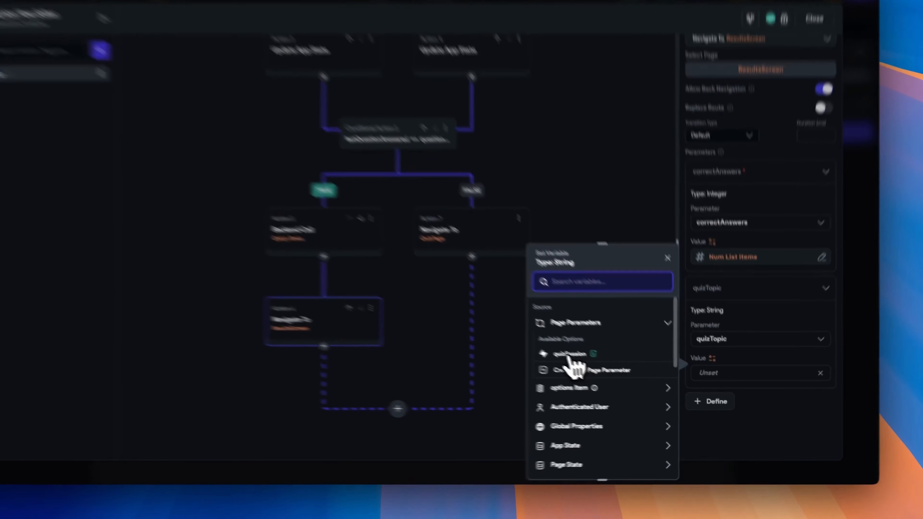
pyautogui.click(599, 368)
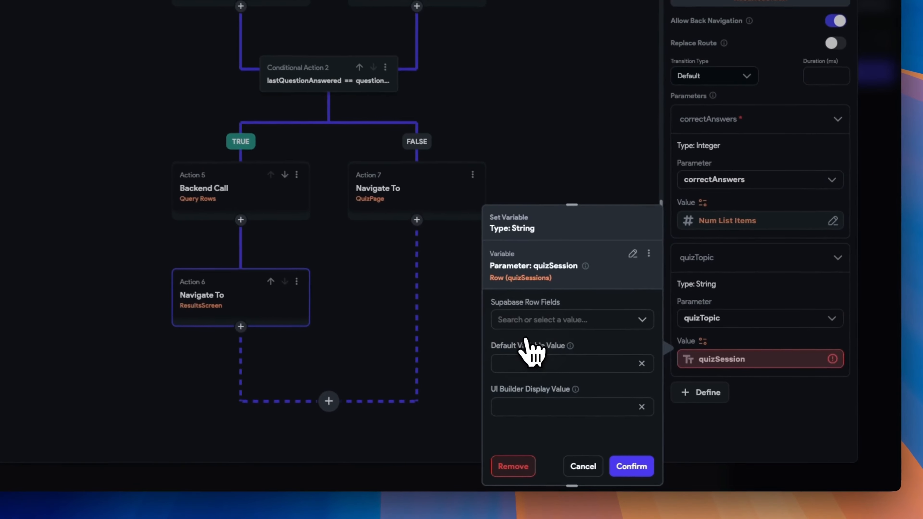
pyautogui.click(622, 358)
pyautogui.scroll(-2, 574, 388)
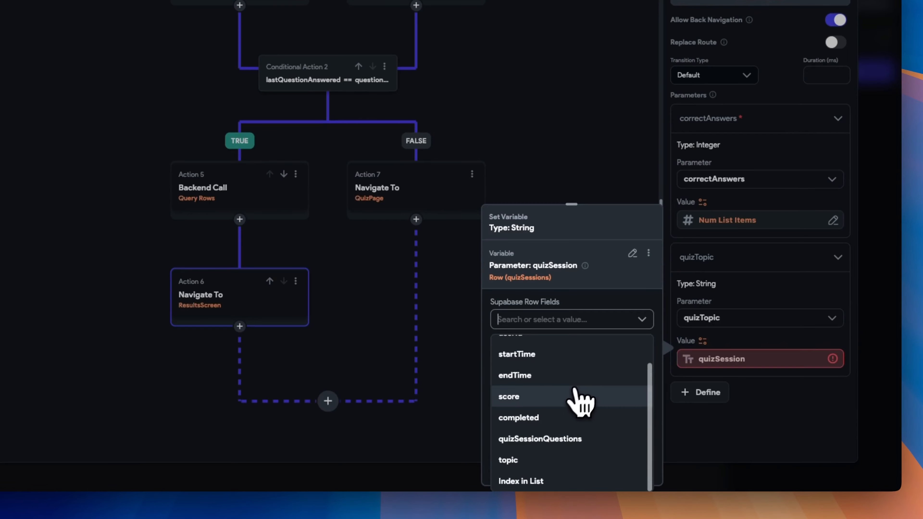
pyautogui.click(573, 460)
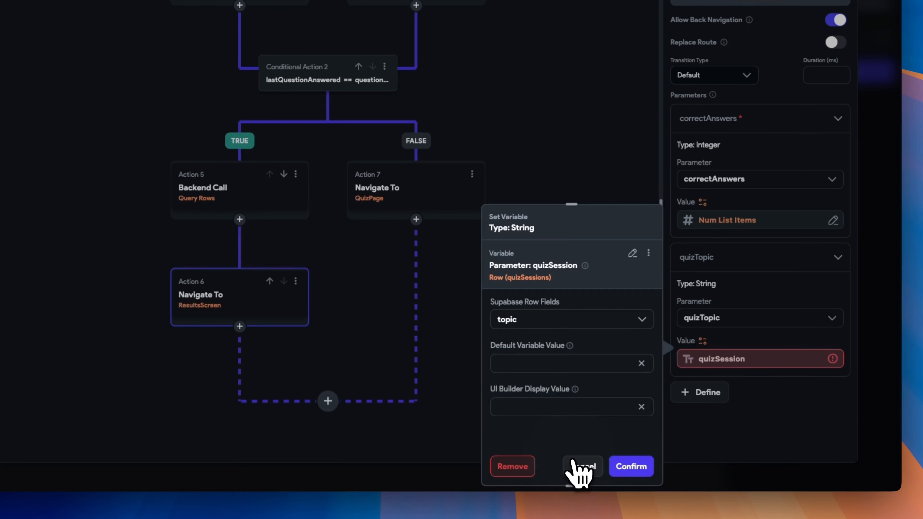
pyautogui.click(614, 463)
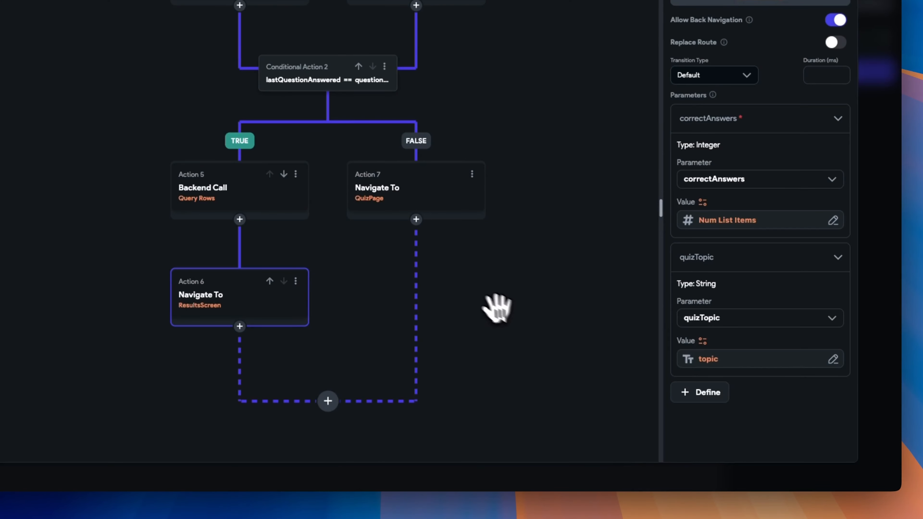
pyautogui.click(495, 301)
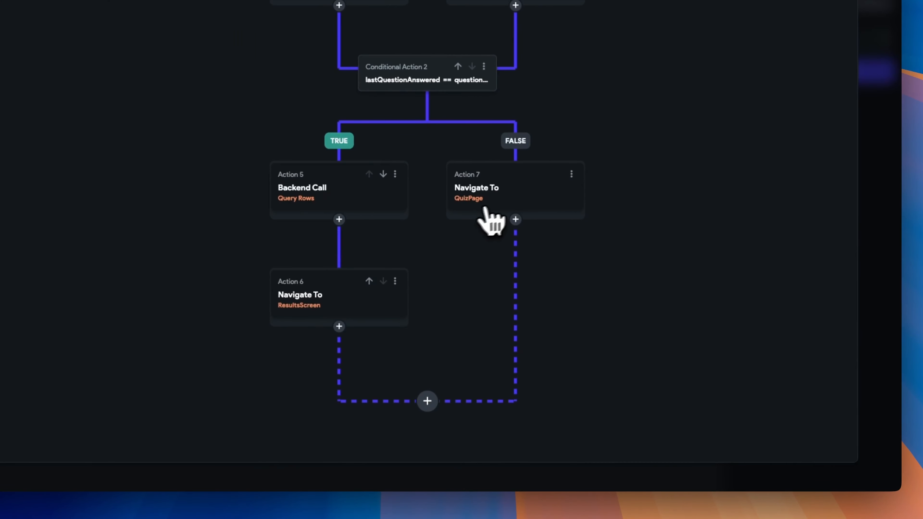
# Inspect the quizSession parameter's binding in the FALSE branch's Navigate To QuizPage action and confirm it
pyautogui.click(512, 189)
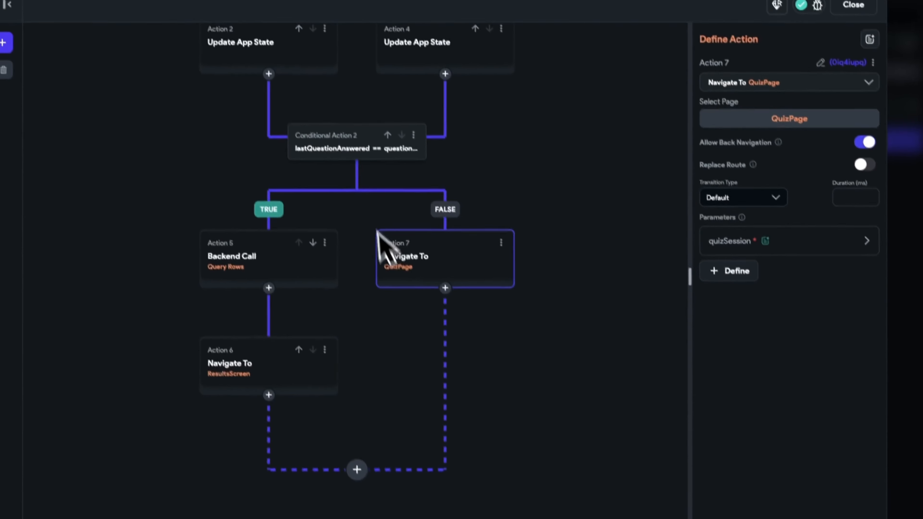
pyautogui.click(759, 178)
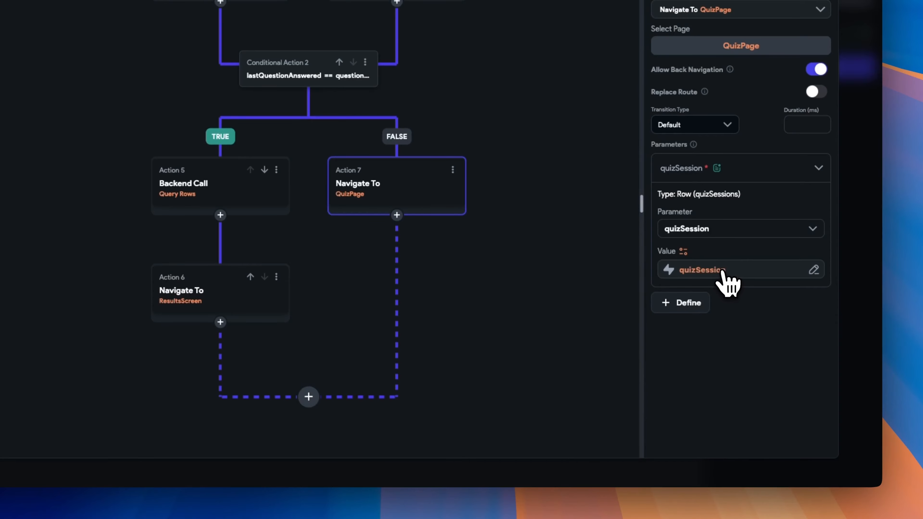
pyautogui.click(723, 280)
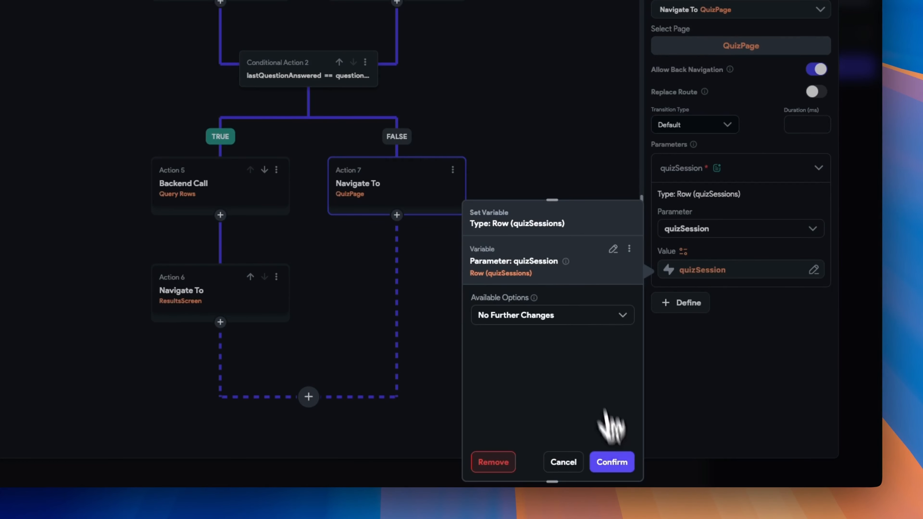
pyautogui.click(612, 462)
pyautogui.click(579, 186)
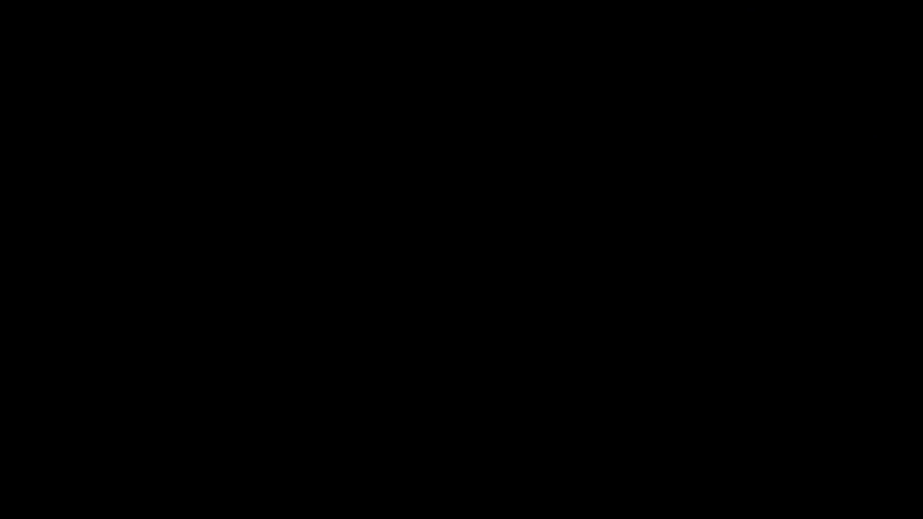